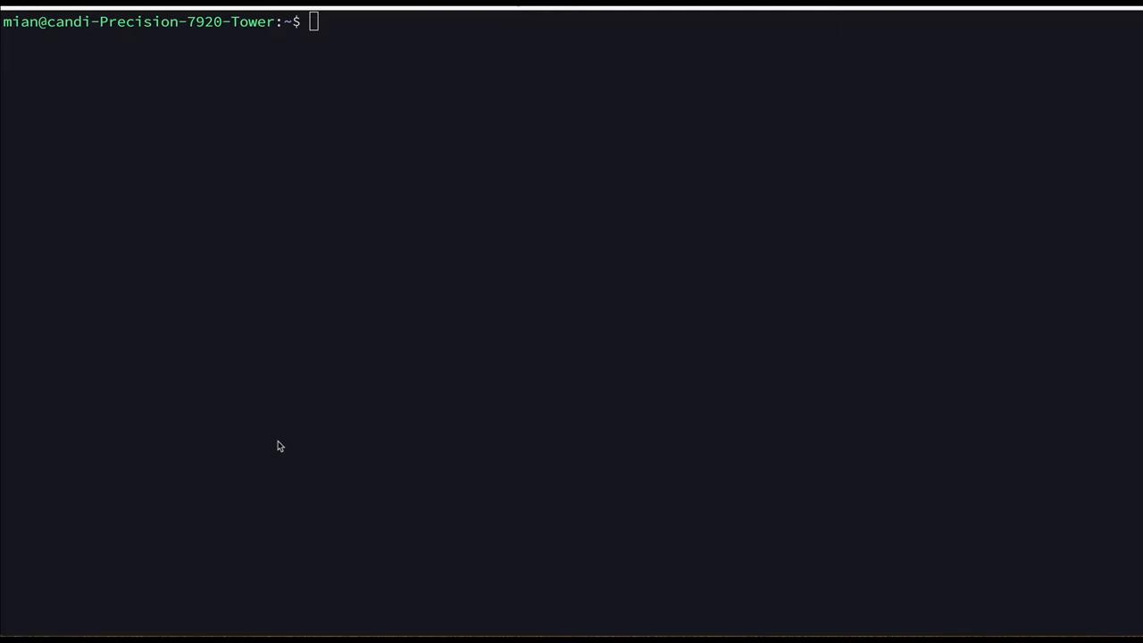
Run nvcc -V (reports command not found), then switch to the CUDA downloads page
{"action": "left_click", "coordinate": [332, 430]}
{"action": "type", "text": "n"}
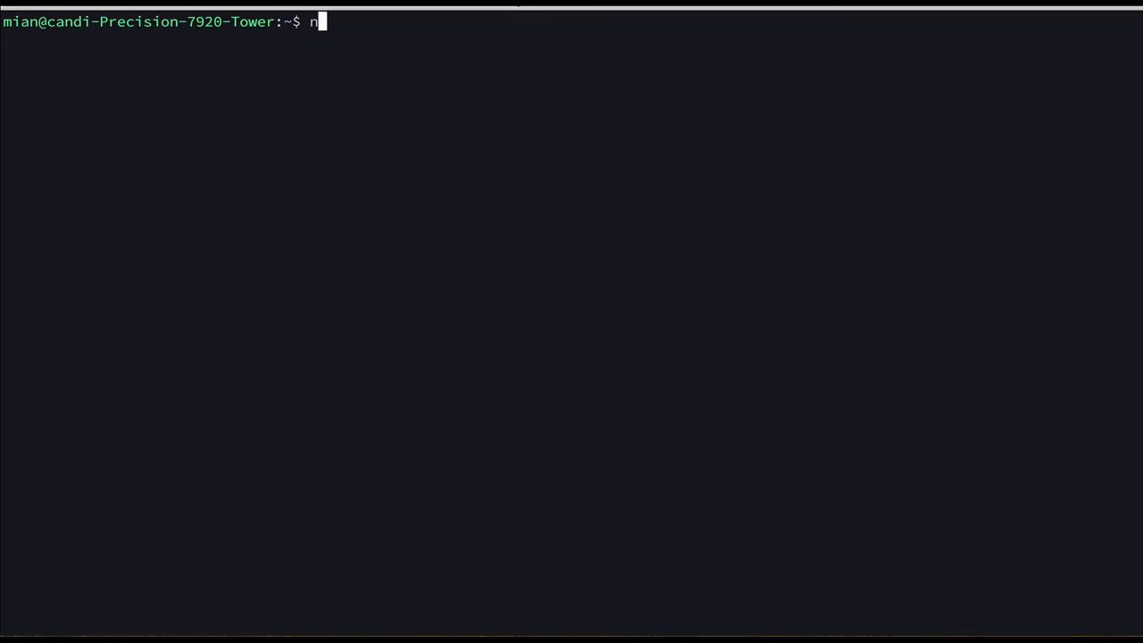
{"action": "type", "text": "vcc"}
{"action": "type", "text": " -V"}
{"action": "key", "text": "Return"}
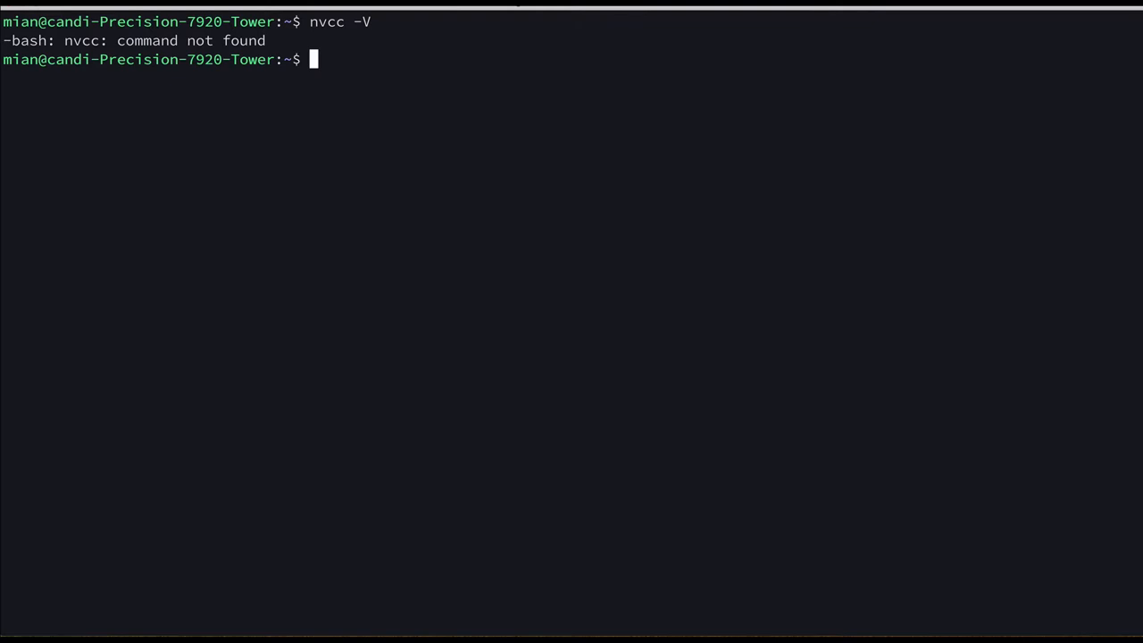
{"action": "key", "text": "alt+Tab"}
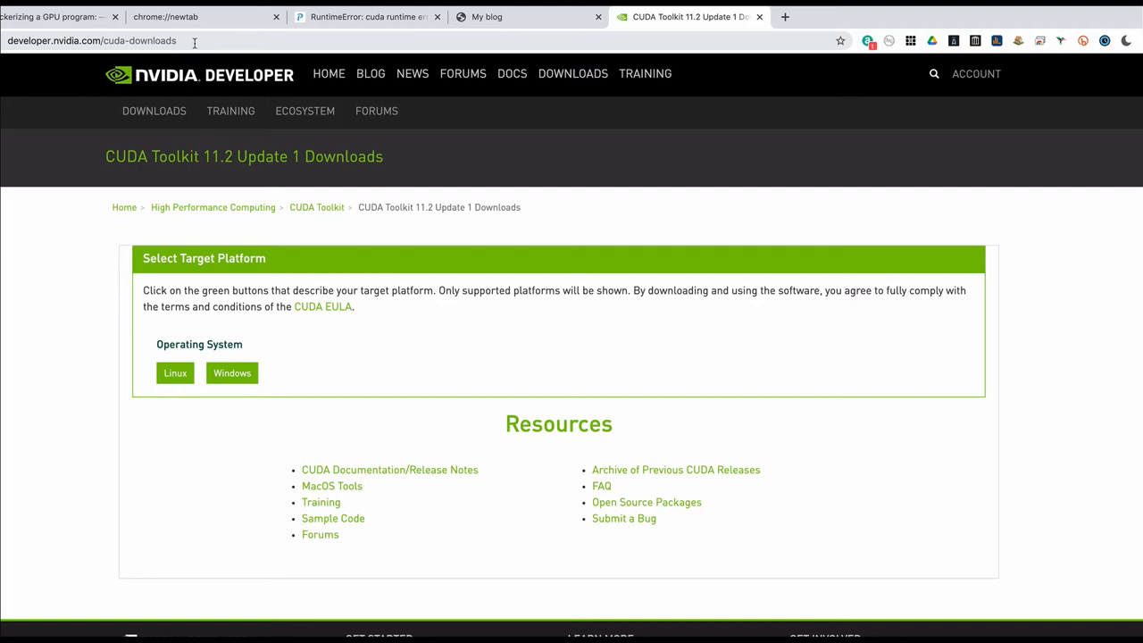
Choose Linux as the target operating system on the CUDA downloads page
{"action": "left_click", "coordinate": [185, 382]}
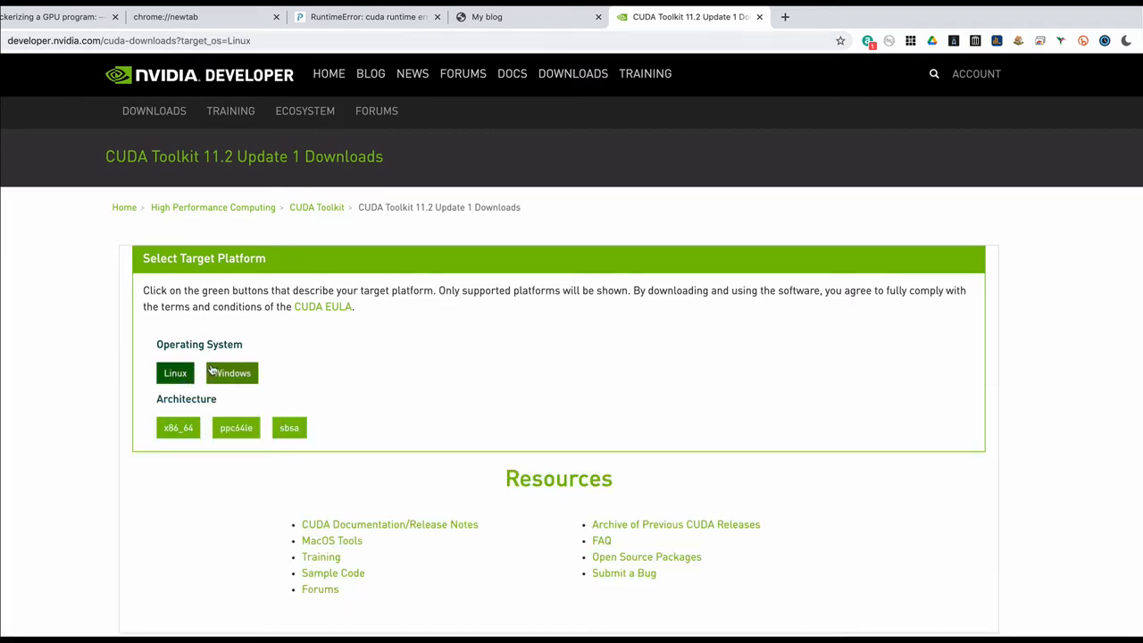
Run cat /etc/*release* and uname -a, highlighting Ubuntu 18.04.5 and x86_64
{"action": "key", "text": "alt+Tab"}
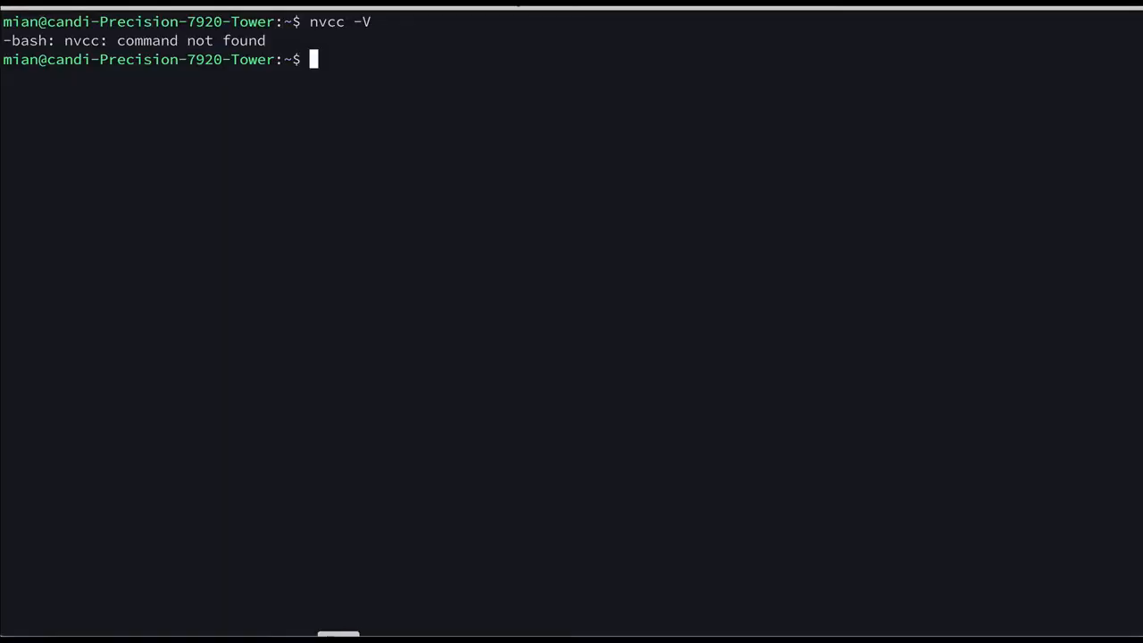
{"action": "type", "text": "cat /etc/"}
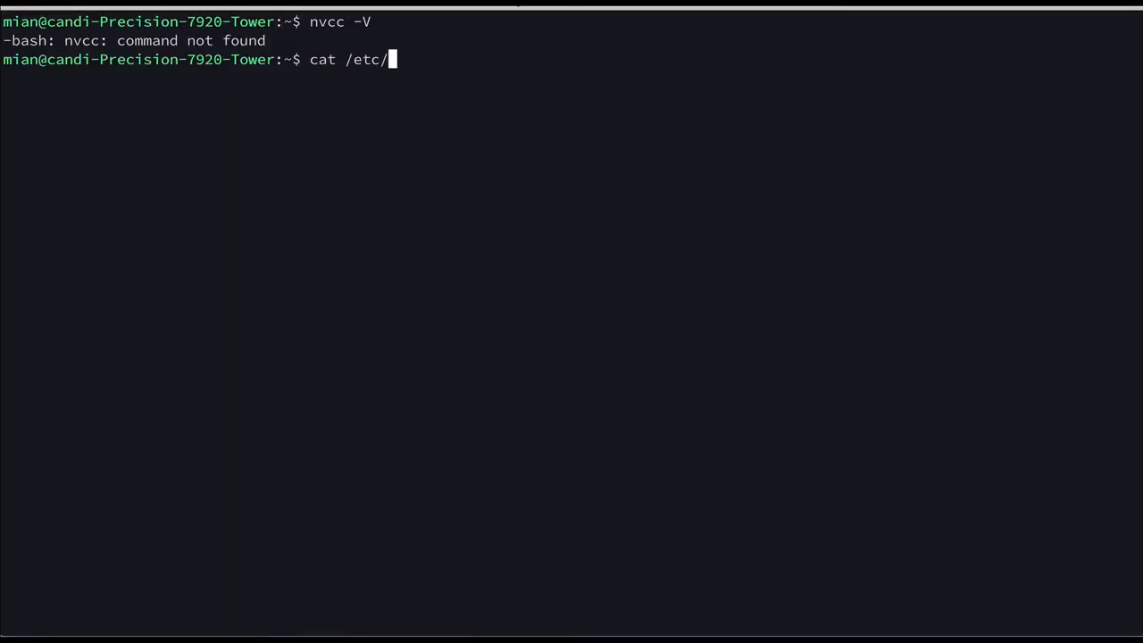
{"action": "type", "text": "*releas"}
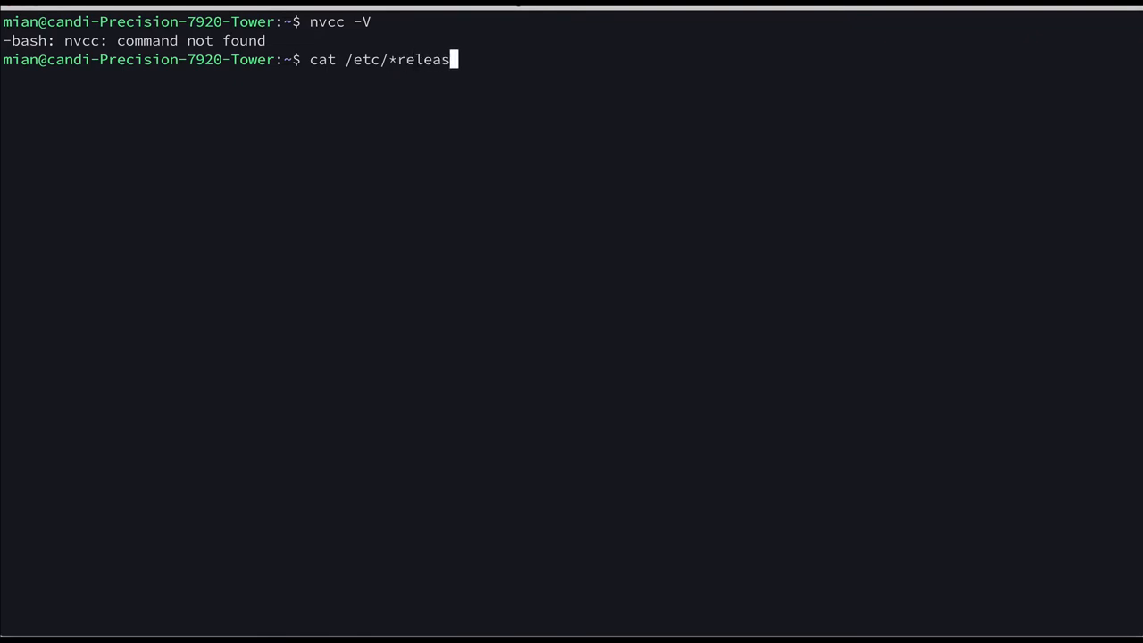
{"action": "type", "text": "e*"}
{"action": "key", "text": "Return"}
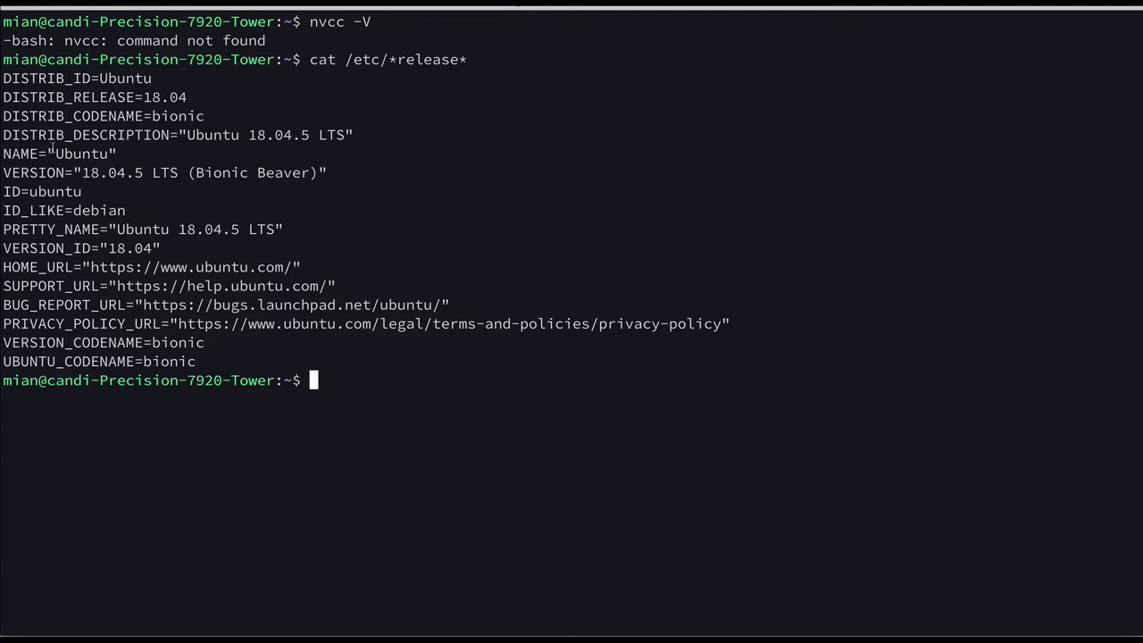
{"action": "mouse_move", "coordinate": [56, 153]}
{"action": "left_mouse_down"}
{"action": "mouse_move", "coordinate": [114, 159]}
{"action": "mouse_move", "coordinate": [92, 173]}
{"action": "left_mouse_up"}
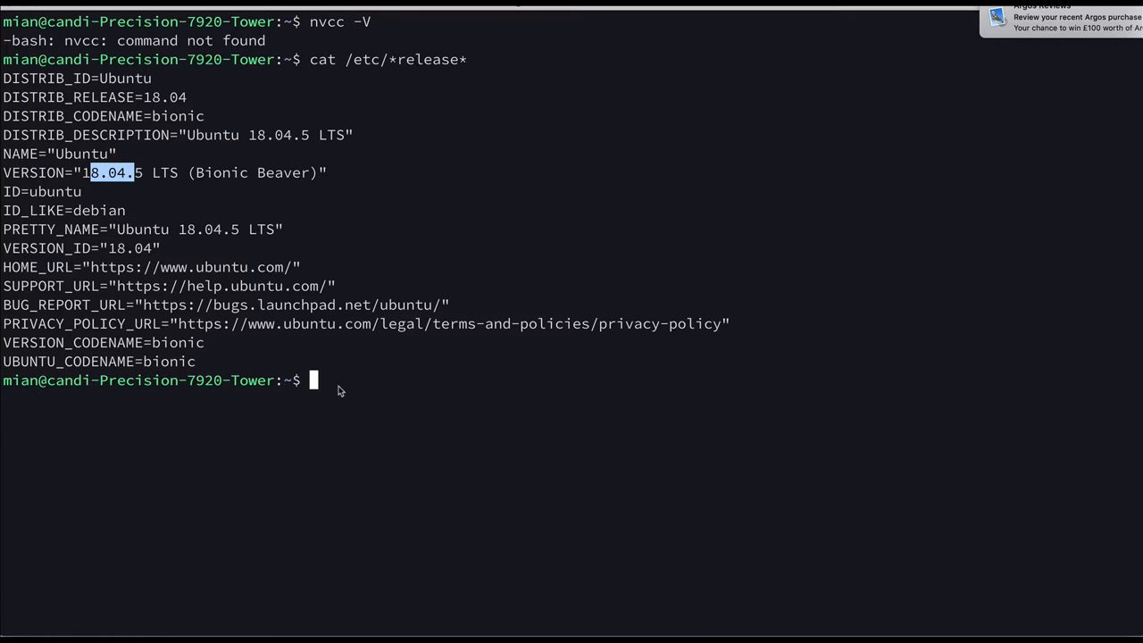
{"action": "type", "text": "uname -a"}
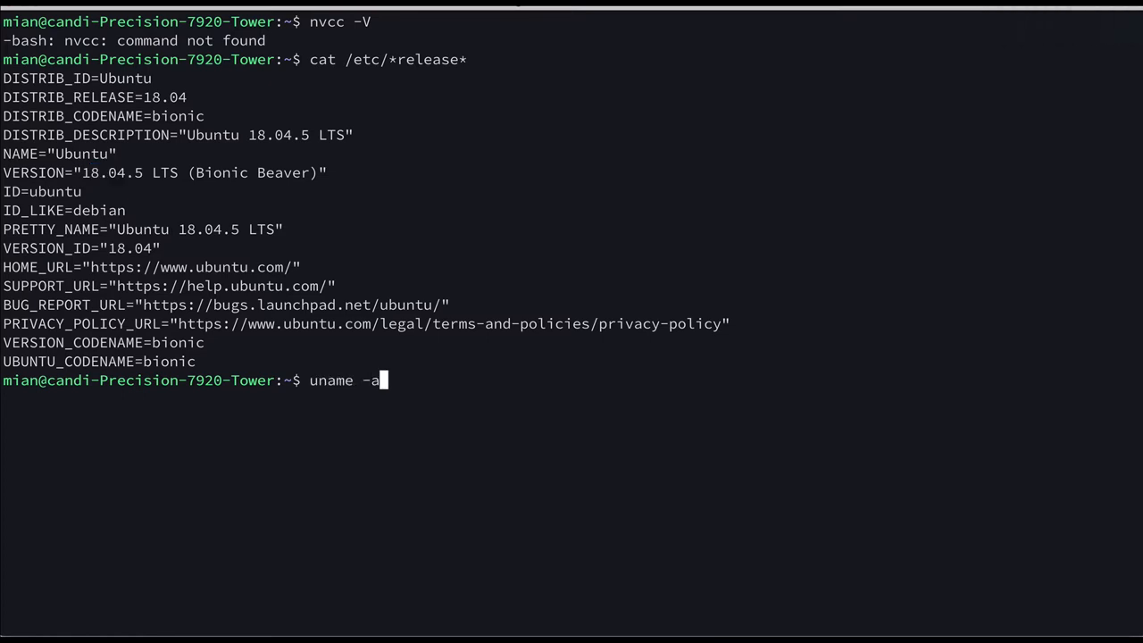
{"action": "key", "text": "Return"}
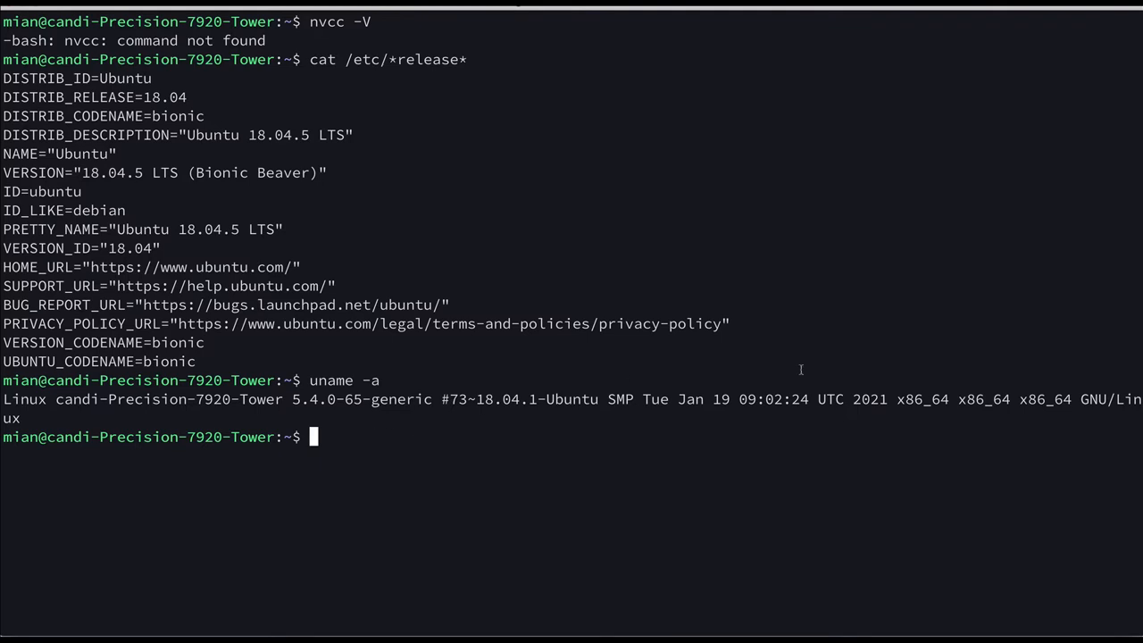
{"action": "double_click", "coordinate": [945, 398]}
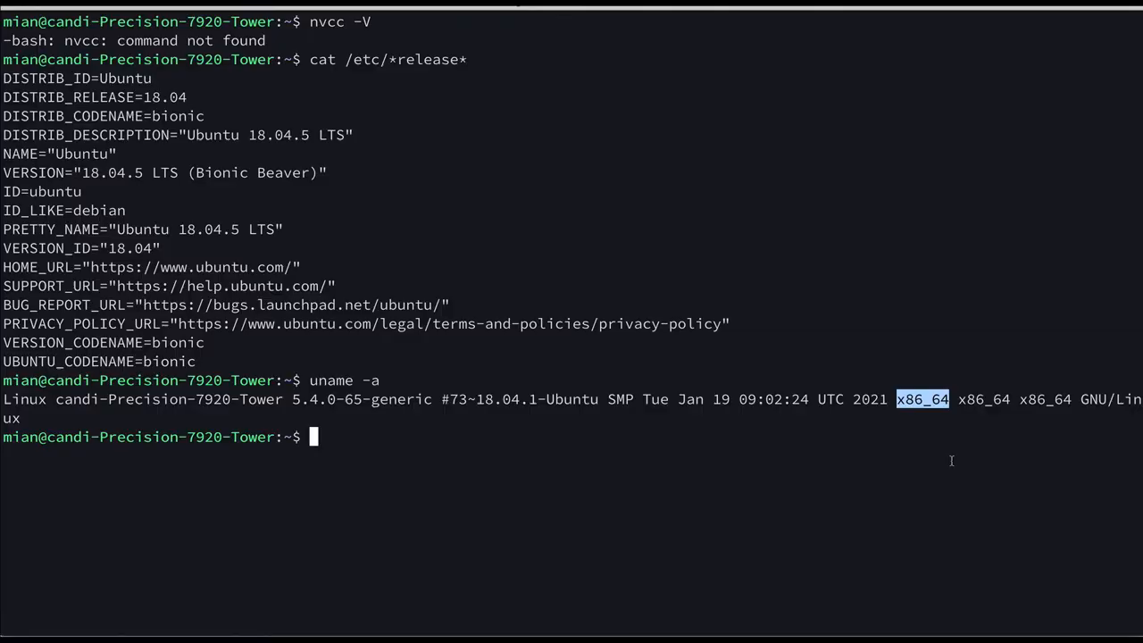
Select x86_64, Ubuntu, 18.04, deb (local) and highlight the first wget command
{"action": "key", "text": "alt+Tab"}
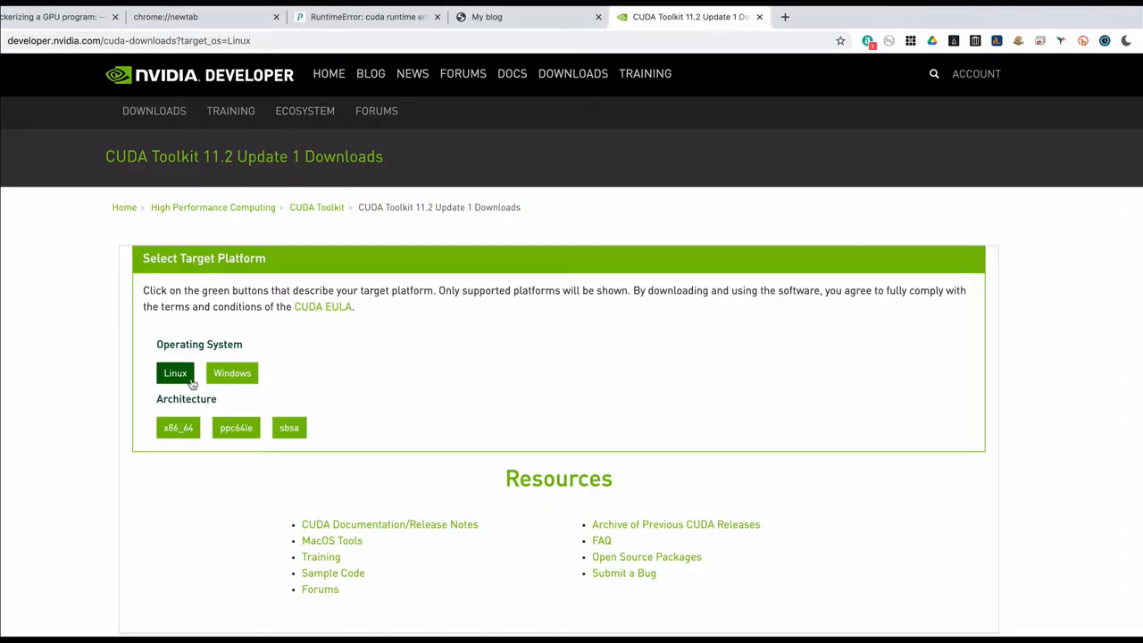
{"action": "left_click", "coordinate": [178, 428]}
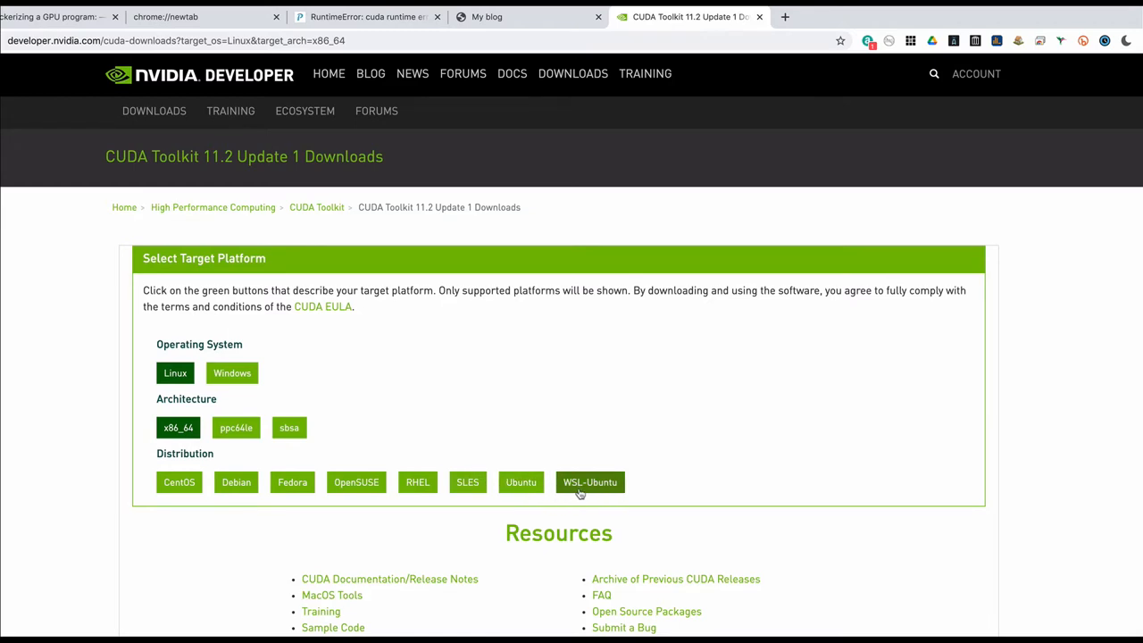
{"action": "left_click", "coordinate": [522, 482]}
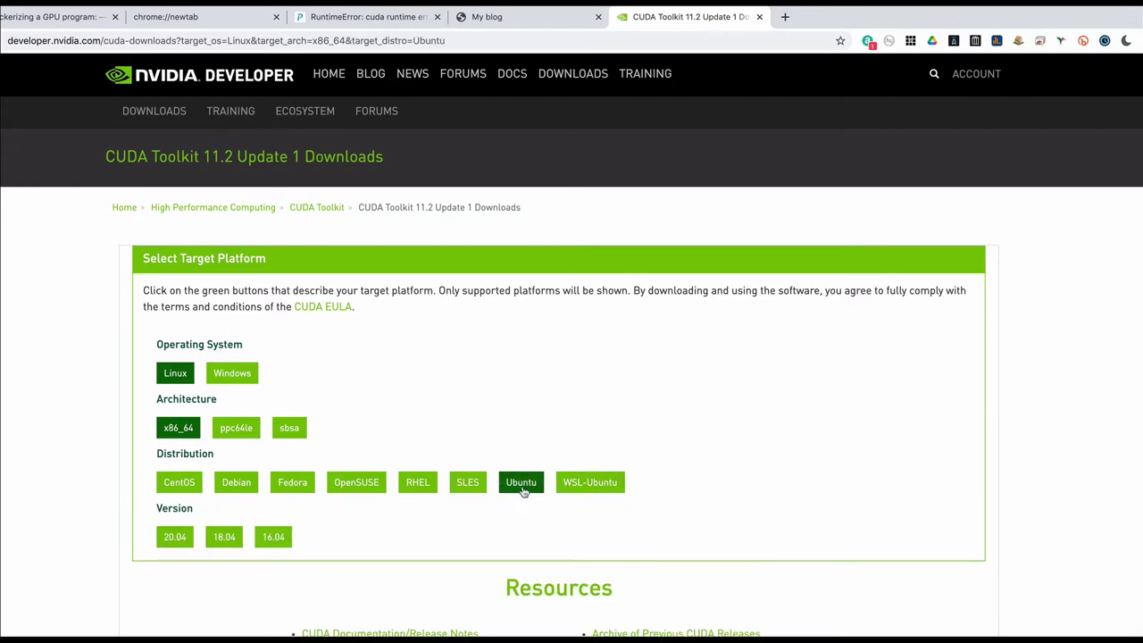
{"action": "left_click", "coordinate": [224, 537]}
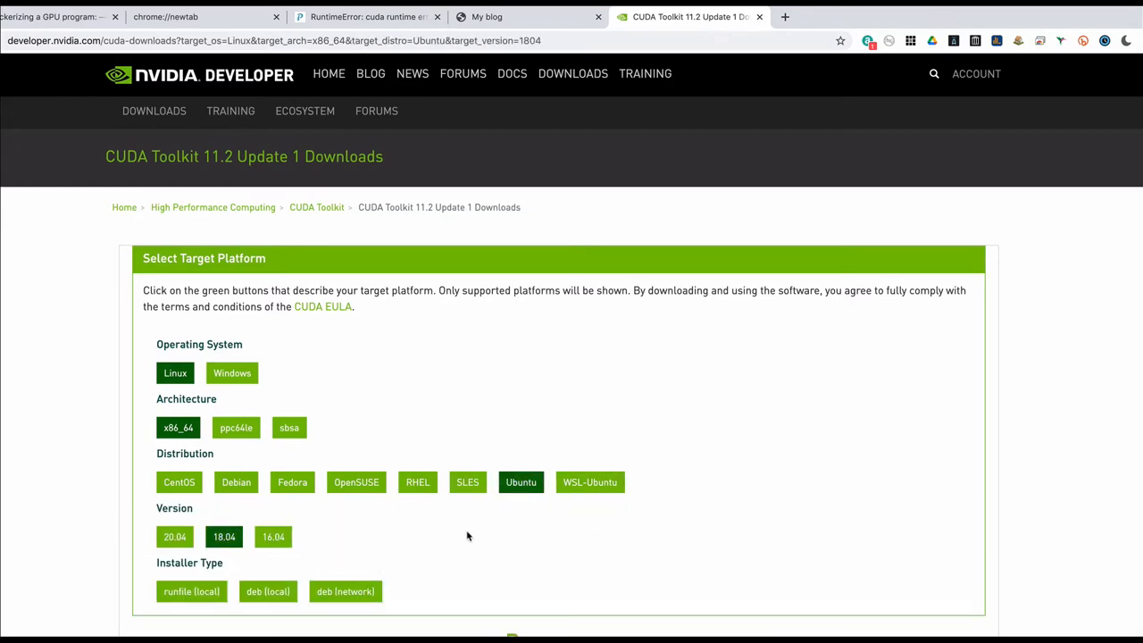
{"action": "left_click", "coordinate": [282, 597]}
{"action": "scroll", "coordinate": [556, 510], "scroll_direction": "down", "scroll_amount": 2}
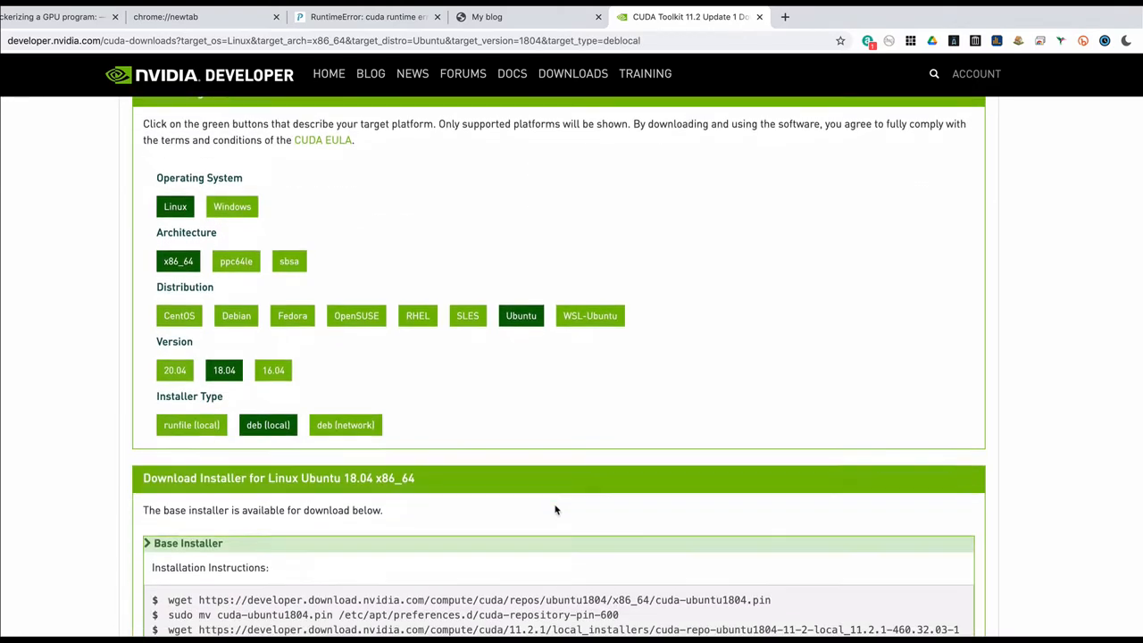
{"action": "scroll", "coordinate": [556, 510], "scroll_direction": "down", "scroll_amount": 3}
{"action": "scroll", "coordinate": [555, 510], "scroll_direction": "down", "scroll_amount": 2}
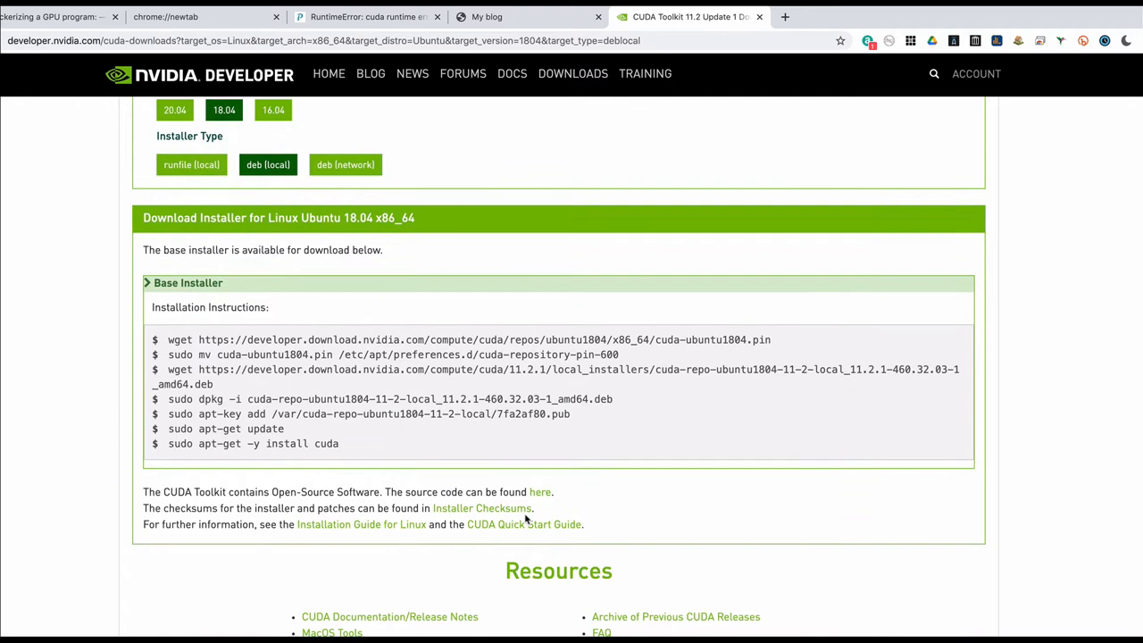
{"action": "left_click_drag", "start_coordinate": [168, 340], "coordinate": [776, 341]}
{"action": "key", "text": "ctrl+c"}
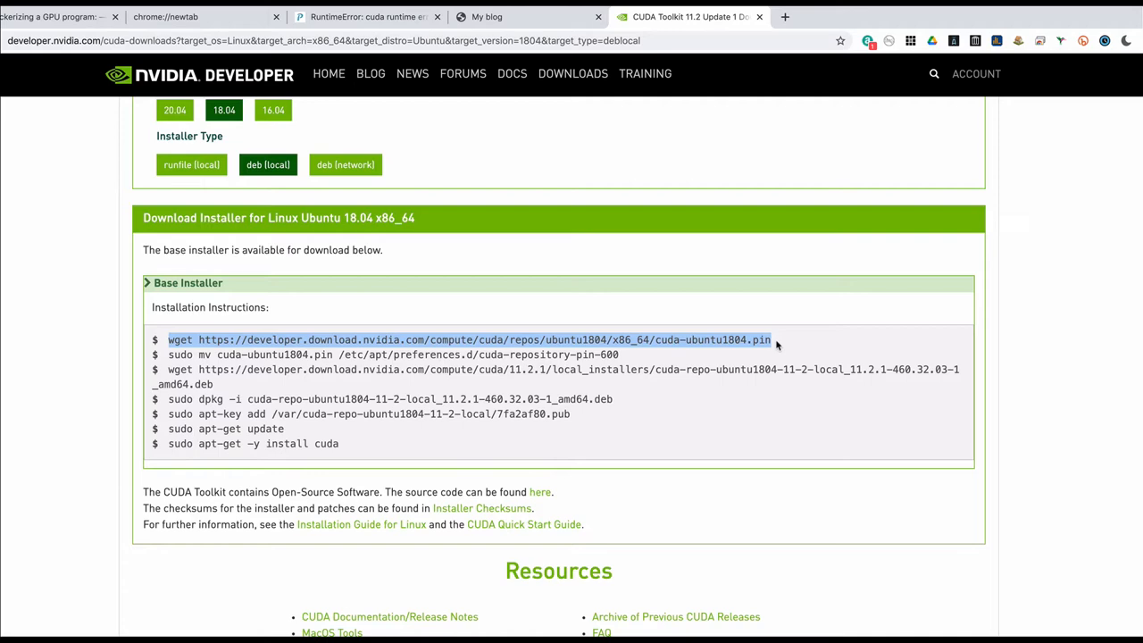
Create a temp1 folder in the home directory and move into it
{"action": "key", "text": "alt+Tab"}
{"action": "type", "text": "clear"}
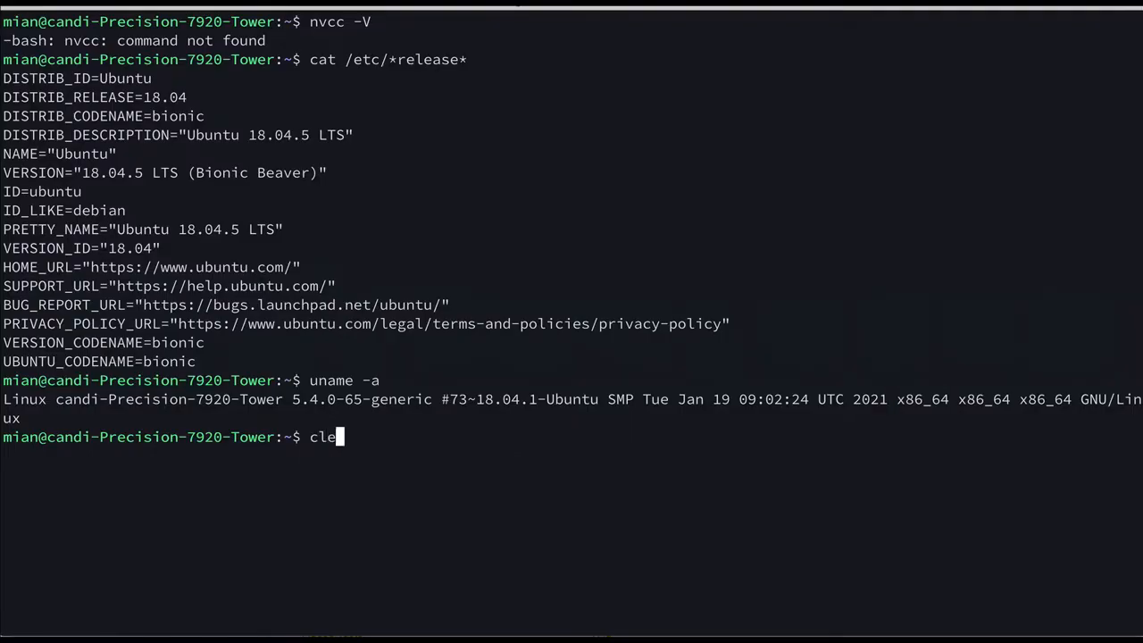
{"action": "key", "text": "Return"}
{"action": "type", "text": "ls"}
{"action": "key", "text": "Return"}
{"action": "key", "text": "ctrl+shift+v"}
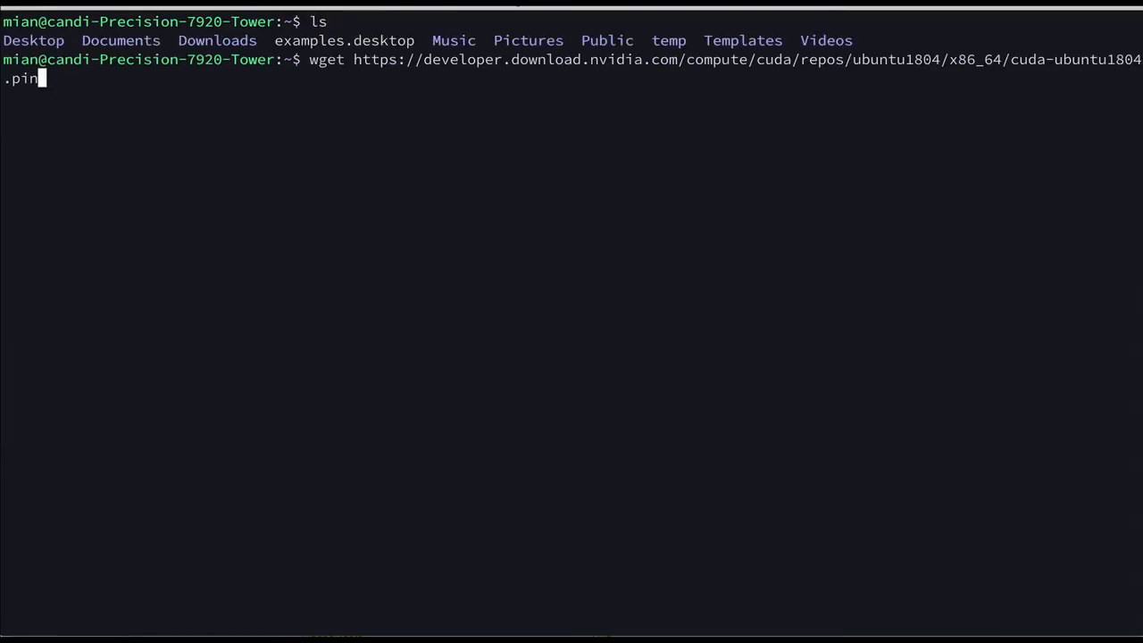
{"action": "key", "text": "ctrl+c"}
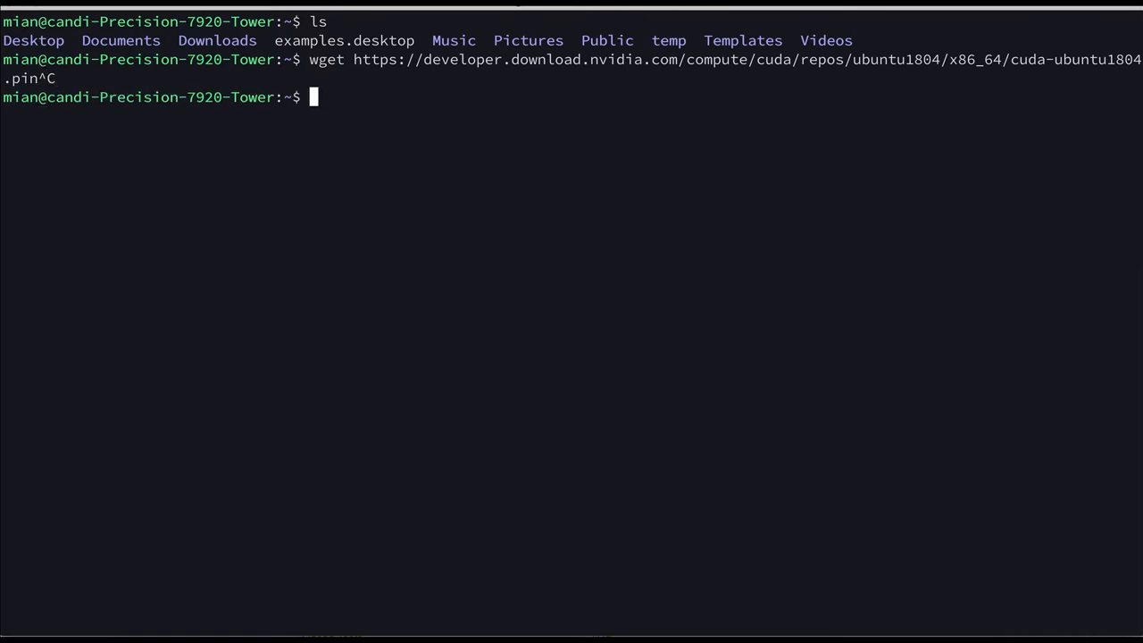
{"action": "type", "text": "mkdir t"}
{"action": "type", "text": "emp"}
{"action": "key", "text": "Return"}
{"action": "type", "text": "cd"}
{"action": "key", "text": "BackSpace"}
{"action": "key", "text": "BackSpace"}
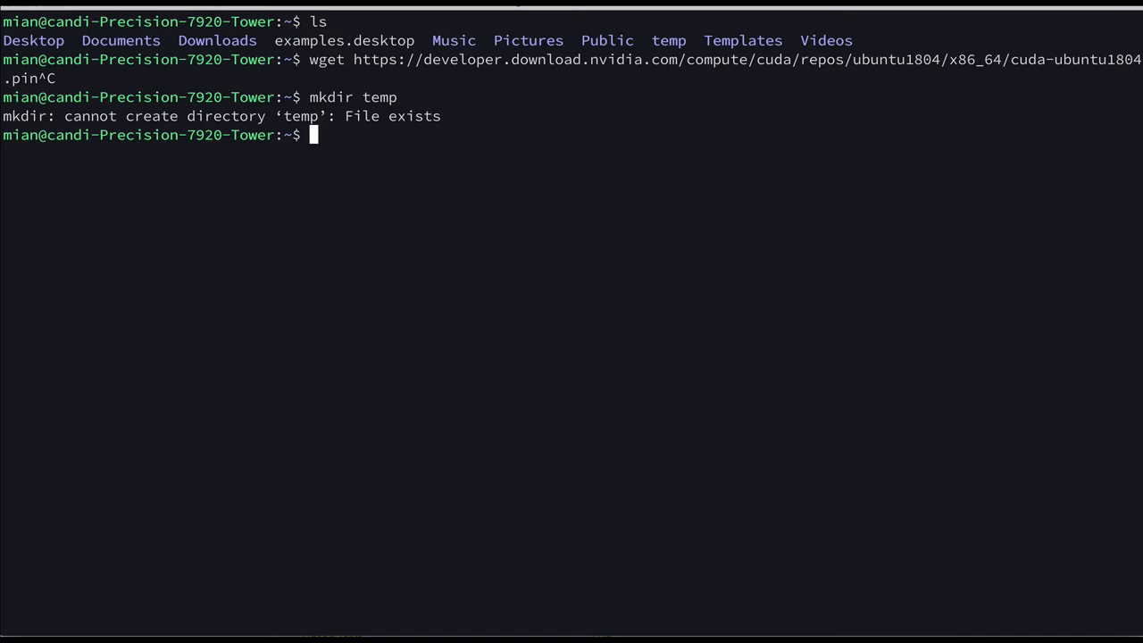
{"action": "key", "text": "Up"}
{"action": "type", "text": "1"}
{"action": "key", "text": "Return"}
{"action": "type", "text": "cd temp"}
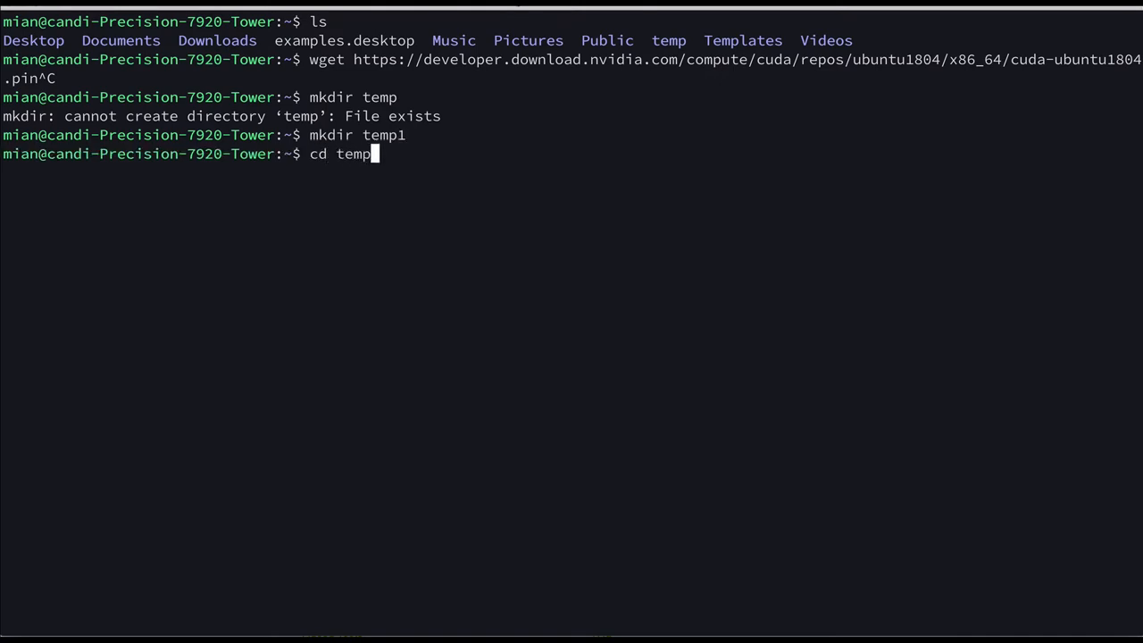
{"action": "type", "text": "1"}
{"action": "key", "text": "Return"}
Download cuda-ubuntu1804.pin and move it to /etc/apt/preferences.d/cuda-repository-pin-600
{"action": "key", "text": "ctrl+shift+v"}
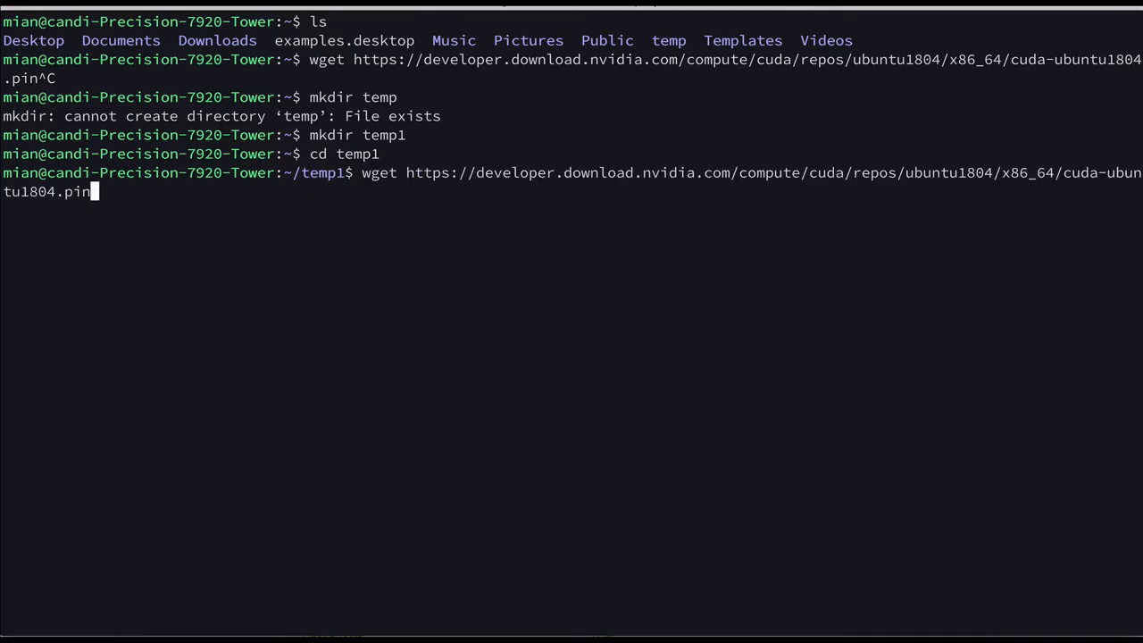
{"action": "key", "text": "Return"}
{"action": "key", "text": "alt+Tab"}
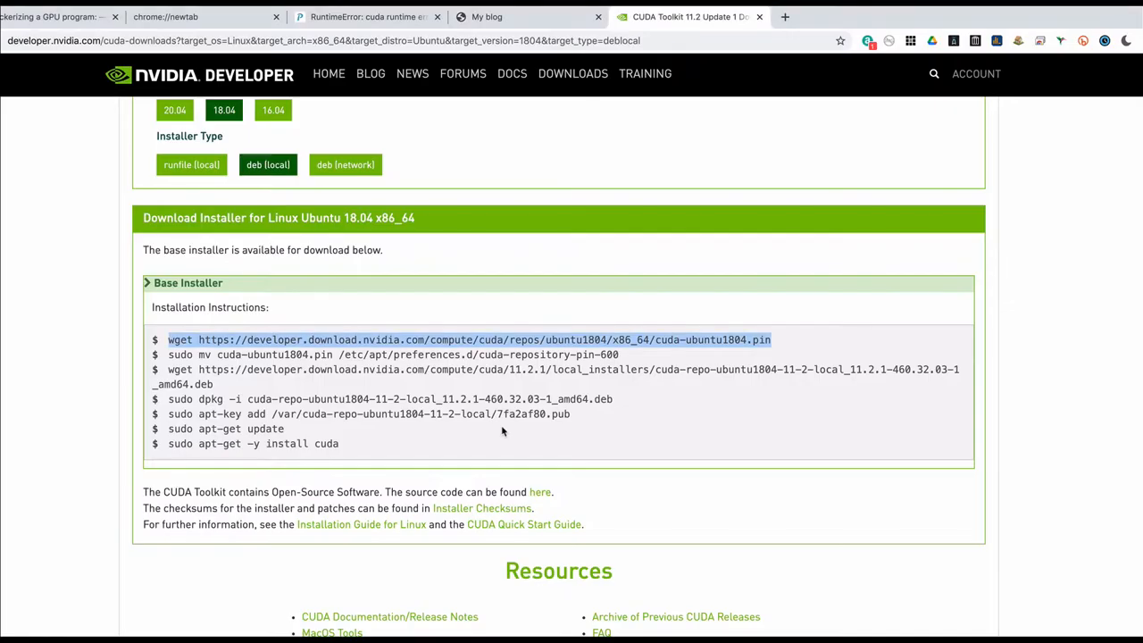
{"action": "left_click_drag", "start_coordinate": [169, 355], "coordinate": [703, 354]}
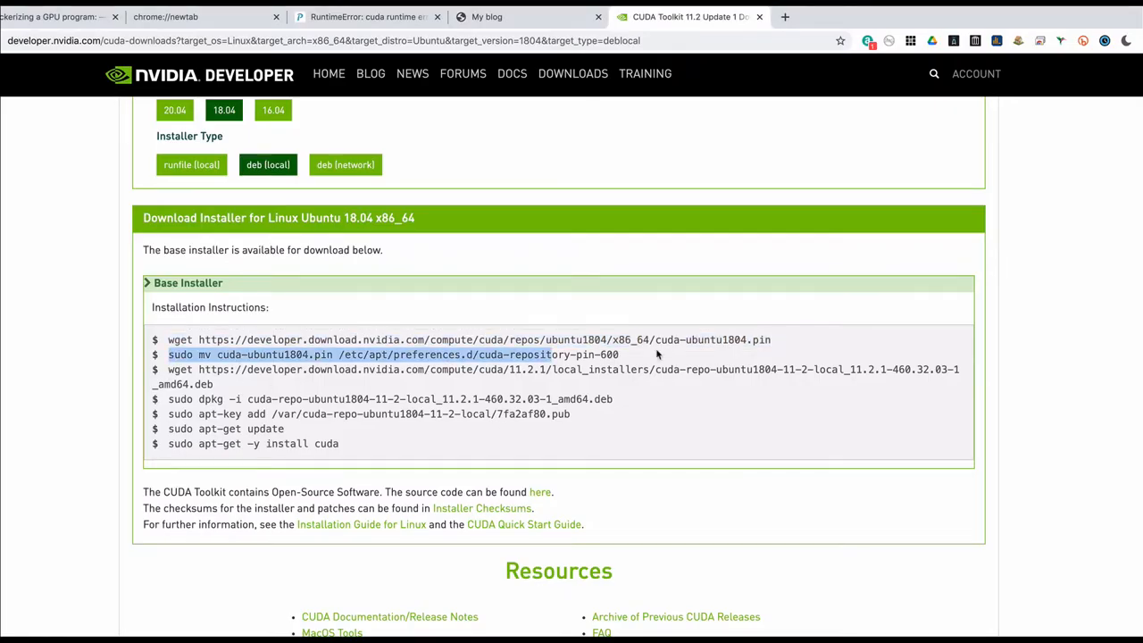
{"action": "key", "text": "ctrl+c"}
{"action": "key", "text": "alt+Tab"}
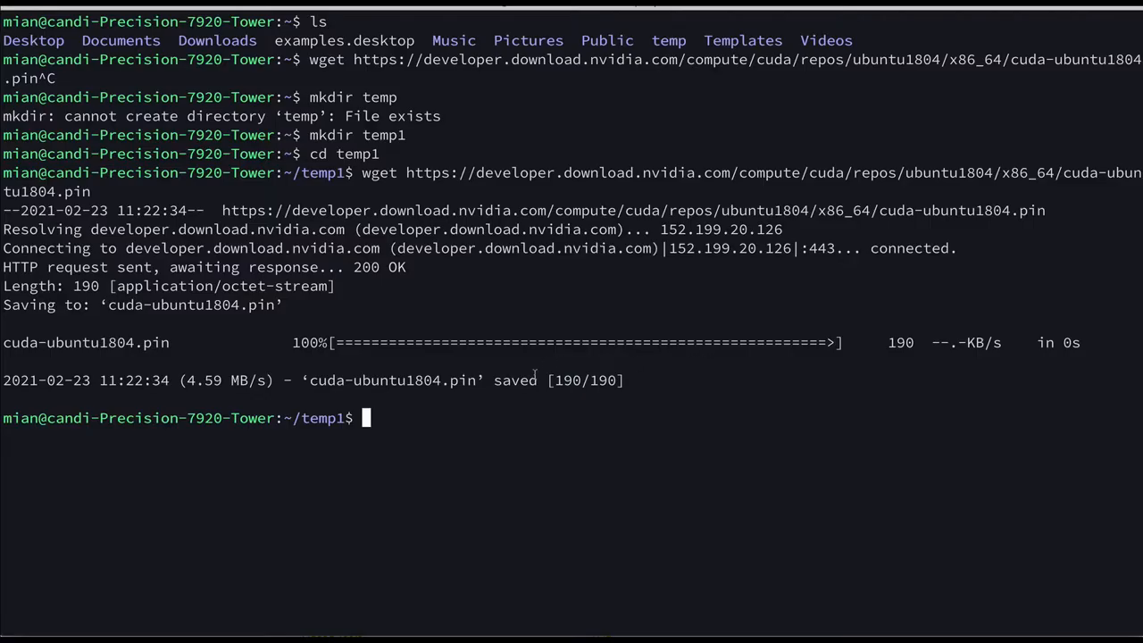
{"action": "key", "text": "ctrl+shift+v"}
{"action": "key", "text": "Return"}
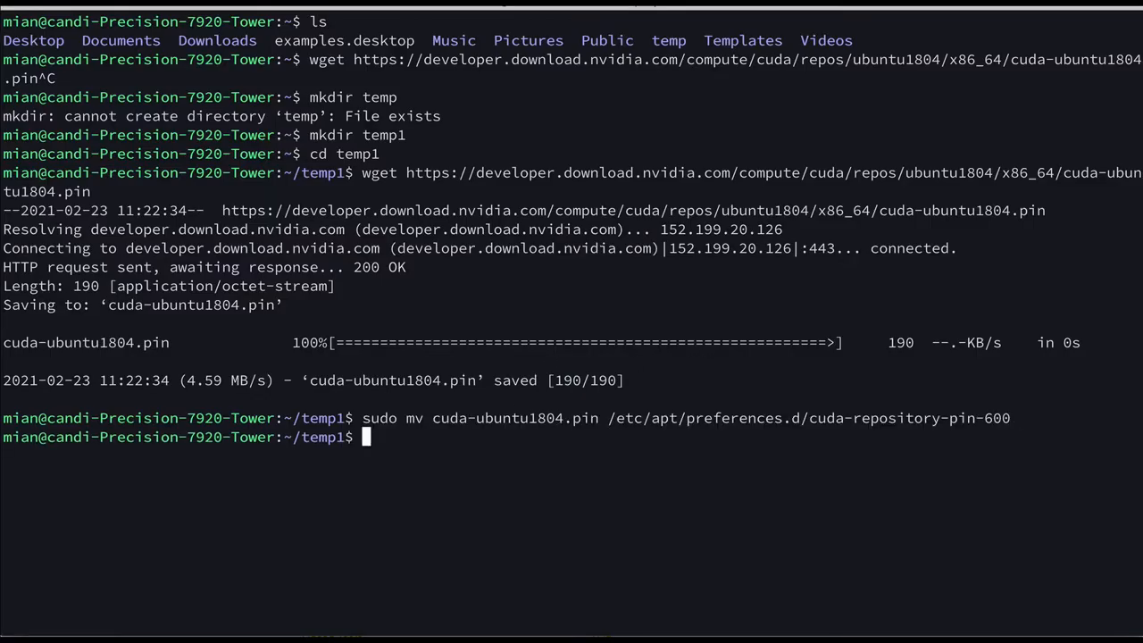
Copy the local repository installer wget command from the NVIDIA page
{"action": "double_click", "coordinate": [379, 418]}
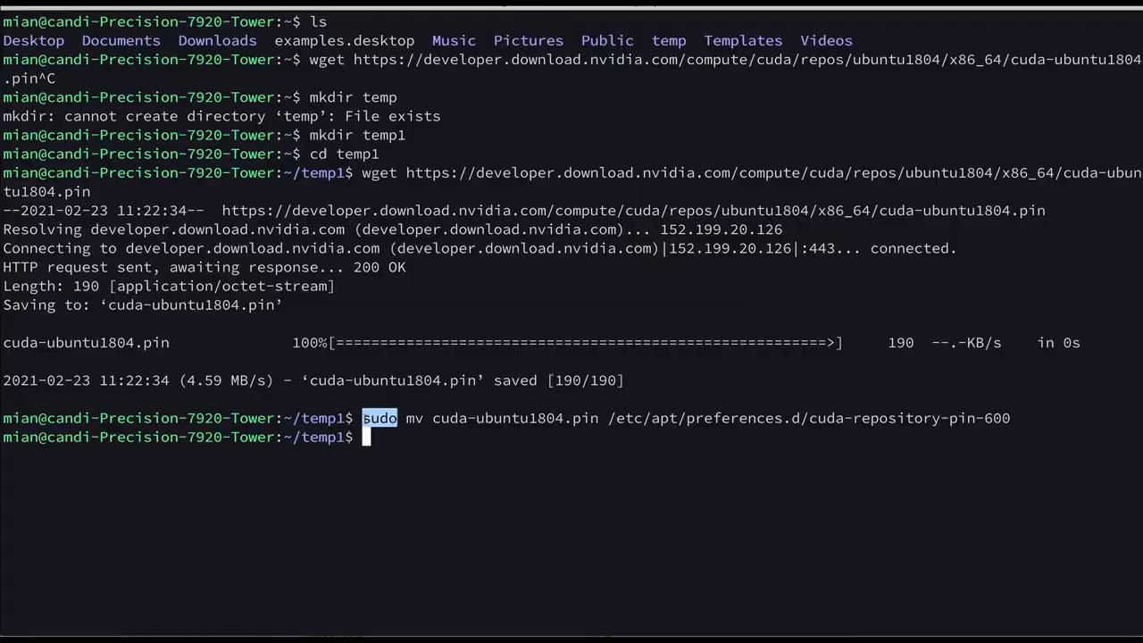
{"action": "key", "text": "alt+Tab"}
{"action": "left_click", "coordinate": [188, 382]}
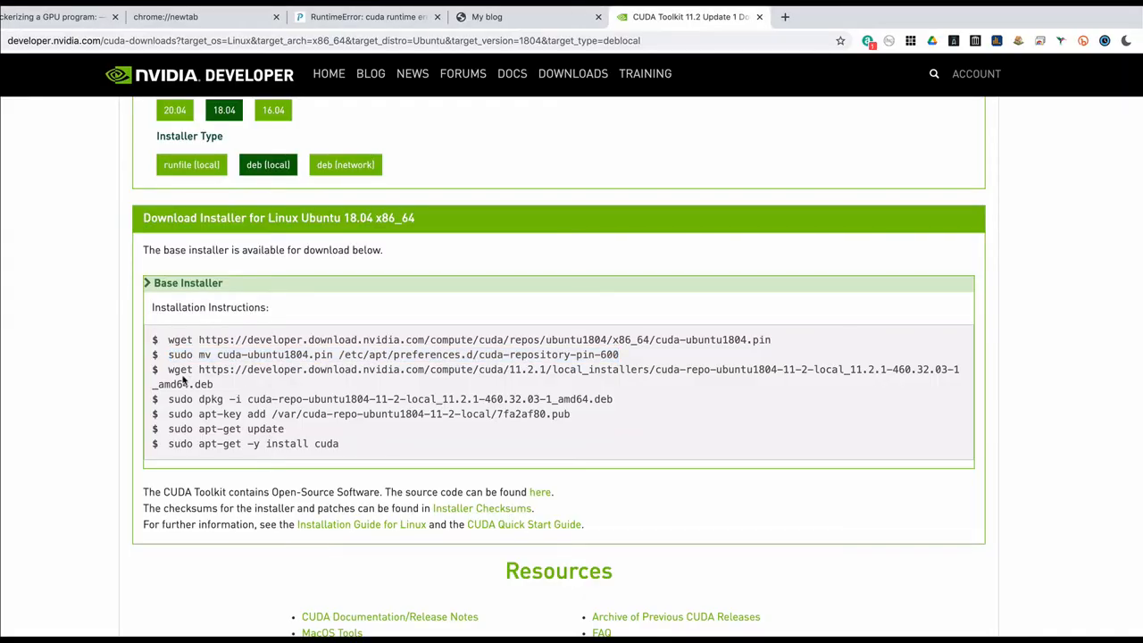
{"action": "left_click_drag", "start_coordinate": [168, 369], "coordinate": [221, 384]}
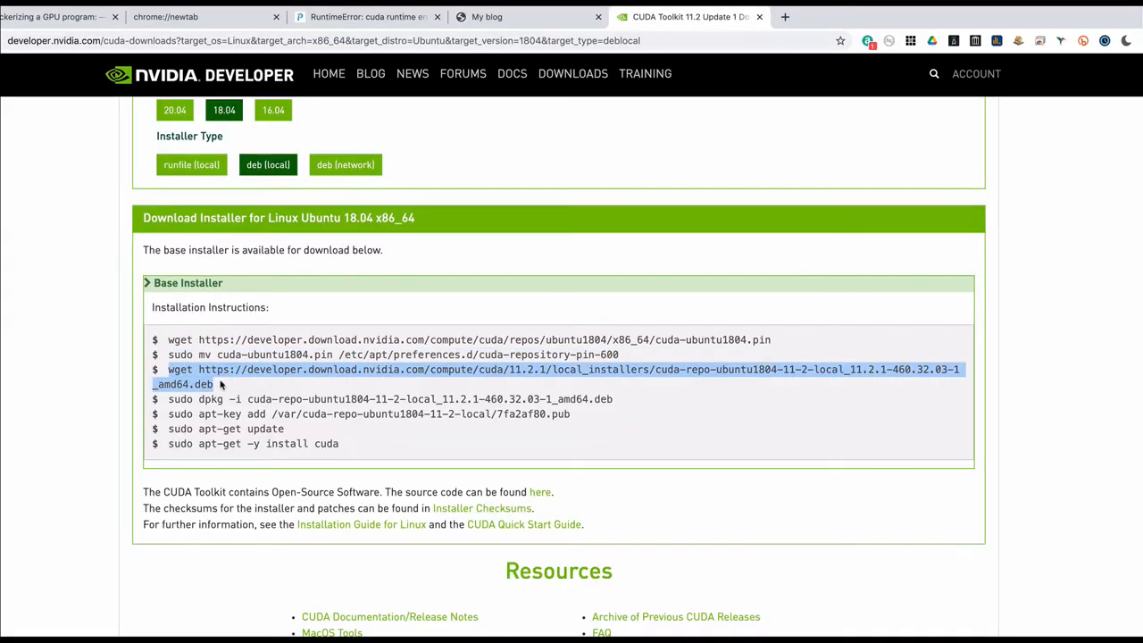
{"action": "key", "text": "alt+Tab"}
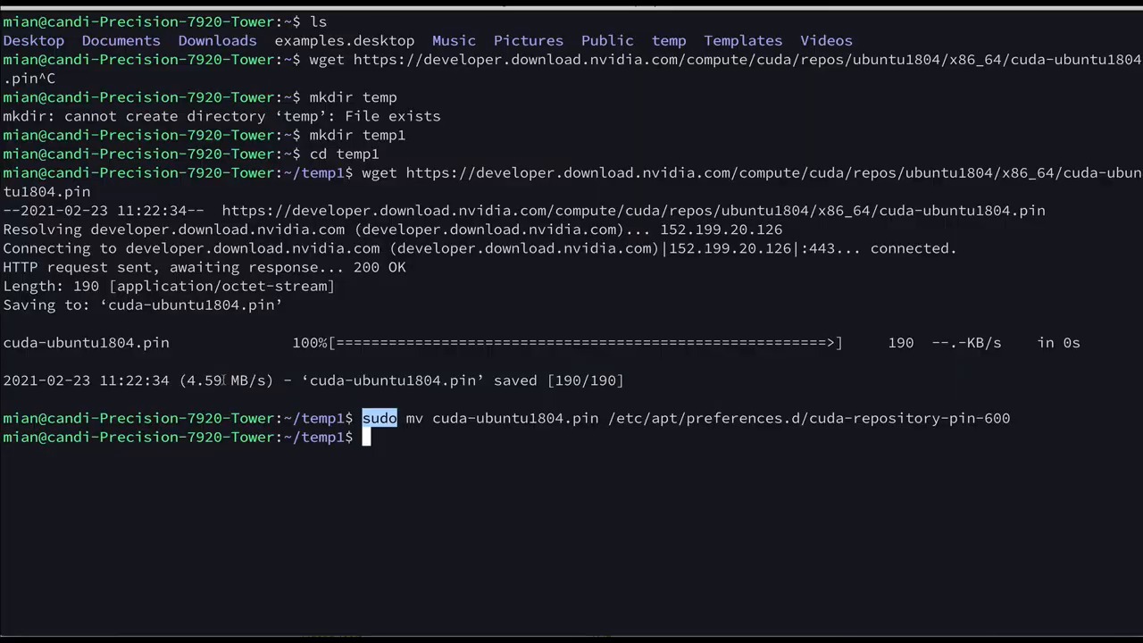
{"action": "triple_click", "coordinate": [437, 467]}
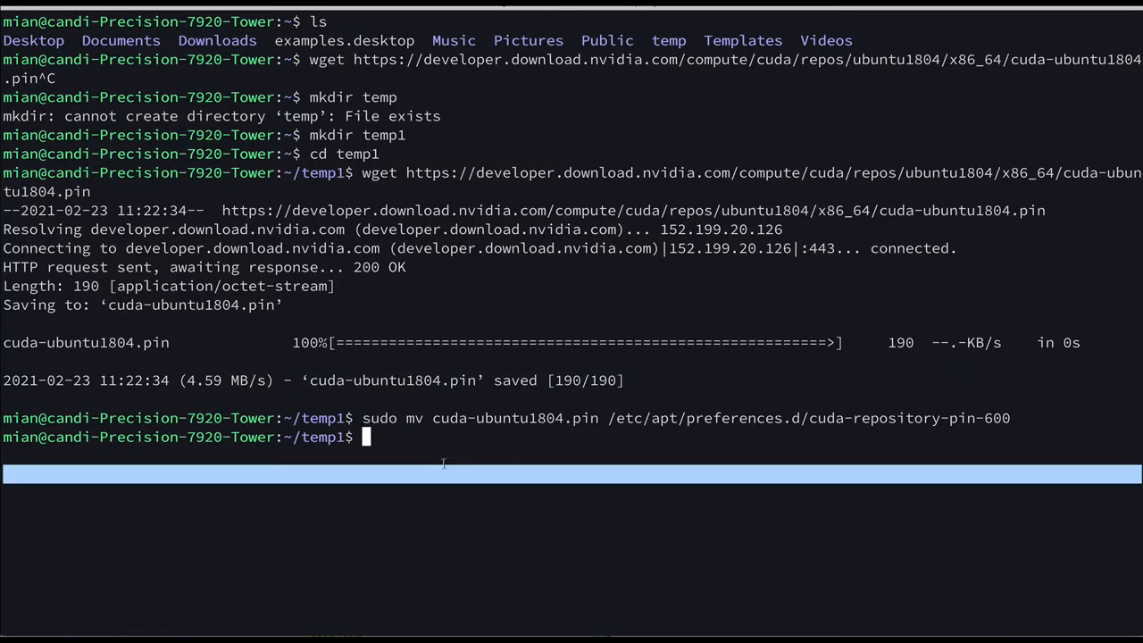
{"action": "key", "text": "Return"}
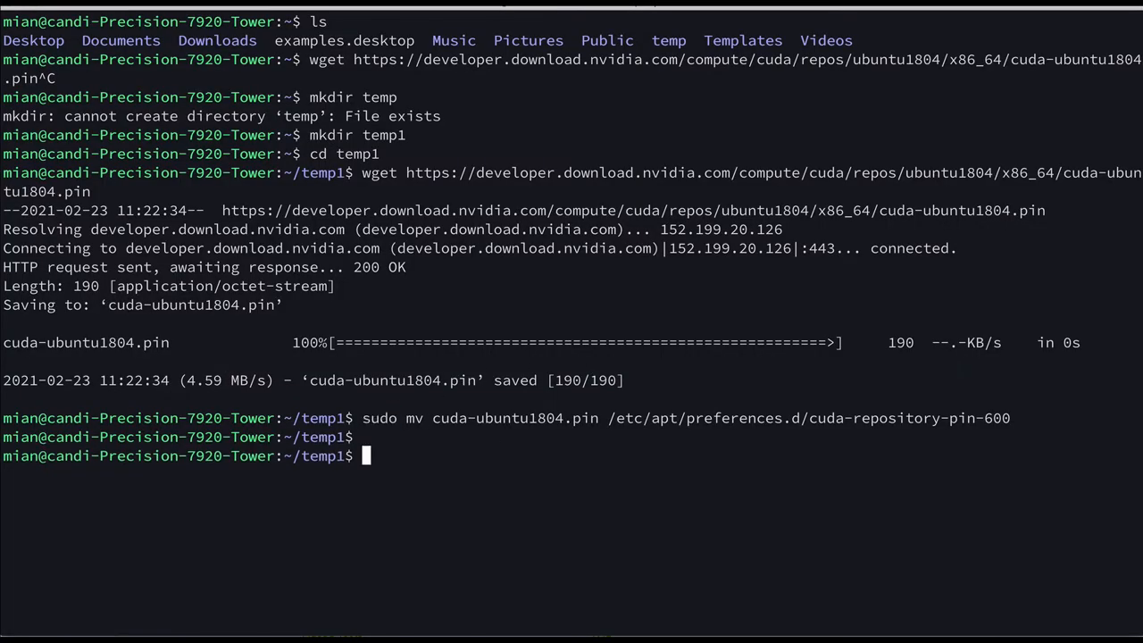
{"action": "key", "text": "alt+Tab"}
{"action": "right_click", "coordinate": [207, 379]}
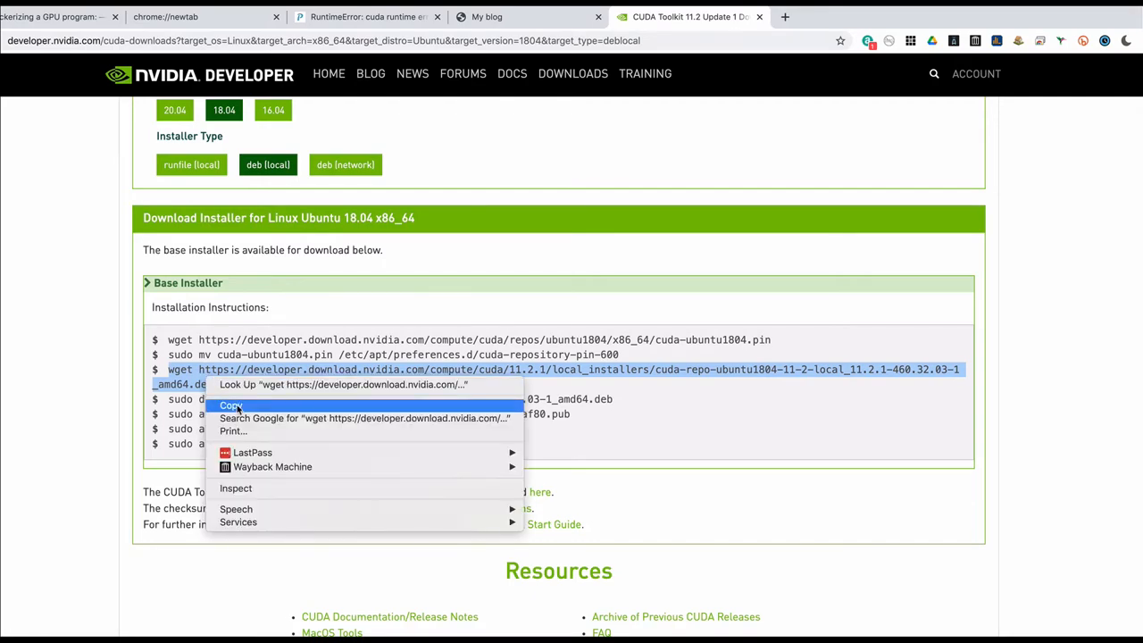
{"action": "left_click", "coordinate": [237, 408]}
Run the wget for the 2.1 GB CUDA 11.2.1 Ubuntu 18.04 local repo package
{"action": "key", "text": "alt+Tab"}
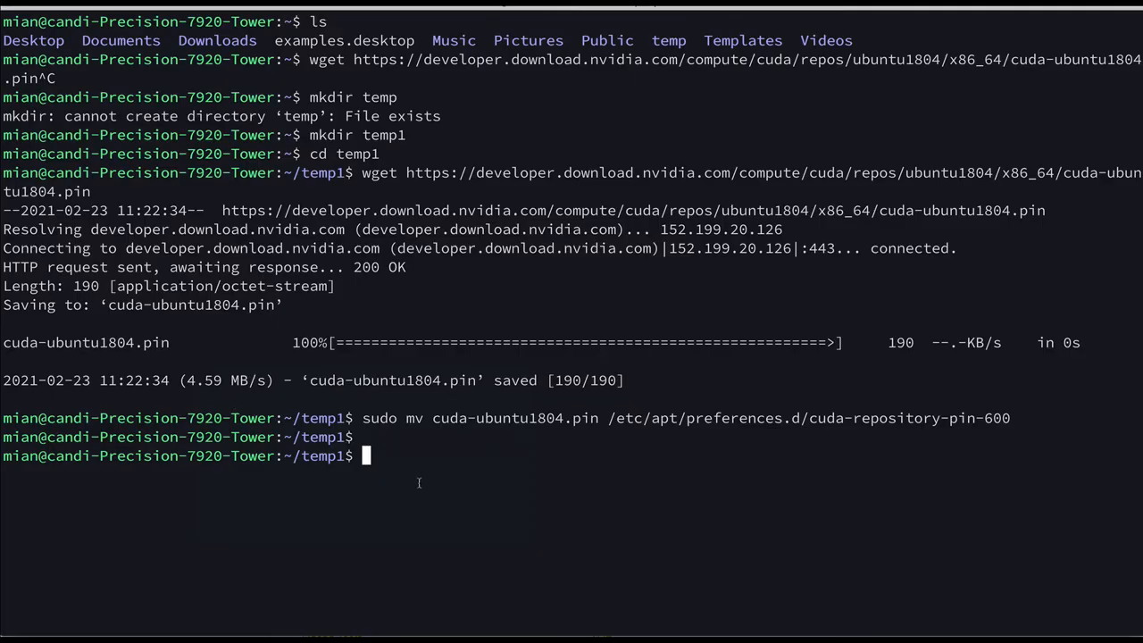
{"action": "key", "text": "ctrl+shift+v"}
{"action": "key", "text": "Return"}
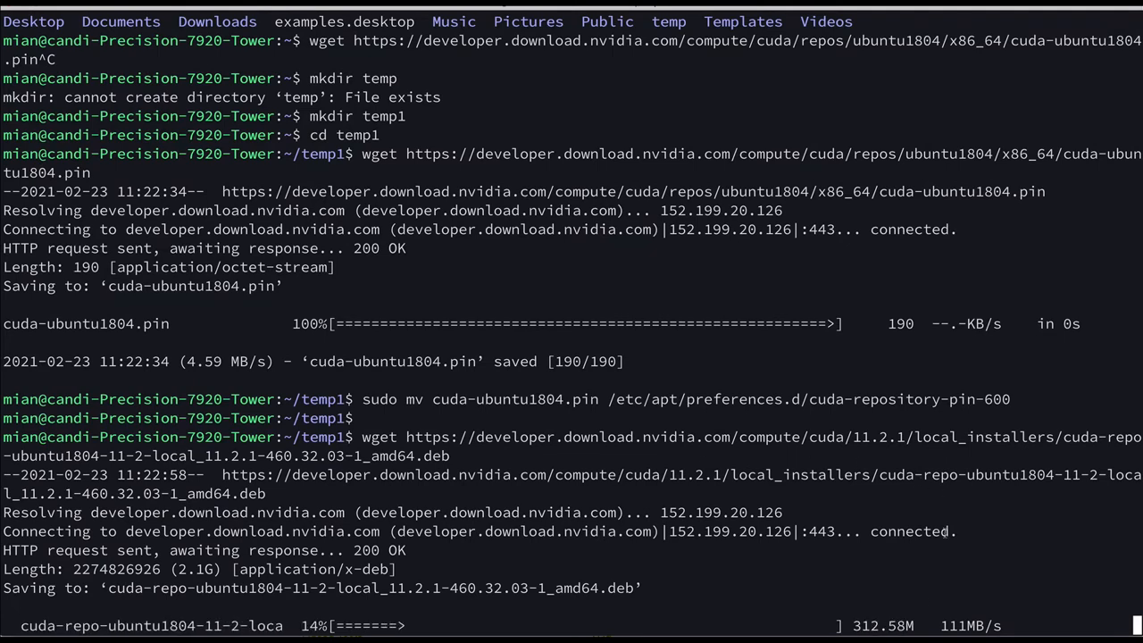
{"action": "left_click_drag", "start_coordinate": [859, 625], "coordinate": [904, 625]}
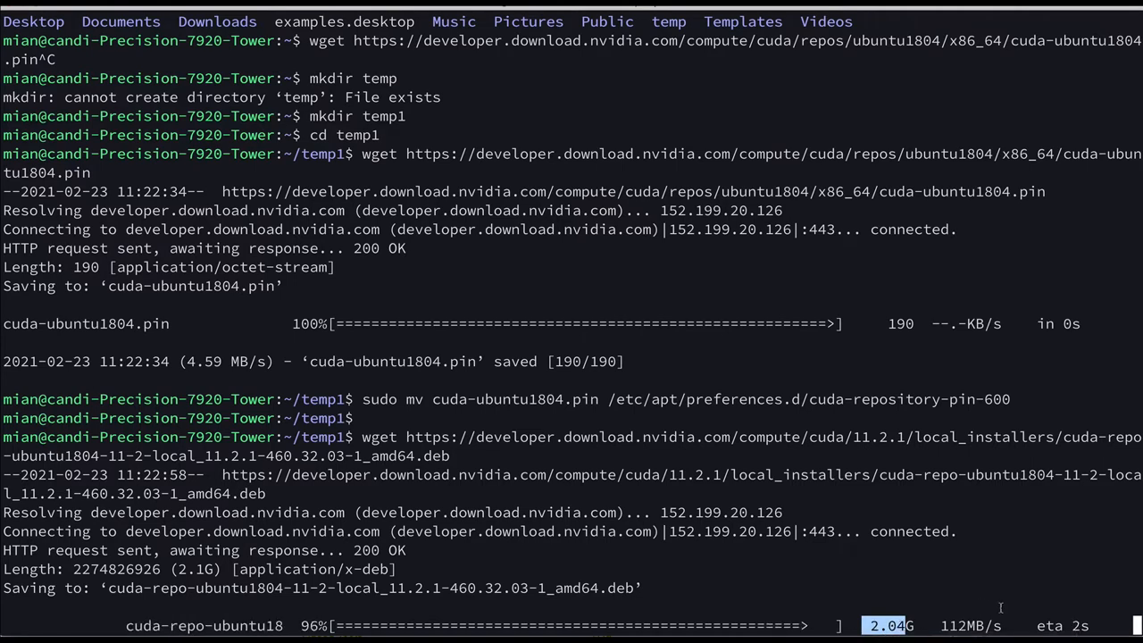
{"action": "key", "text": "alt+Tab"}
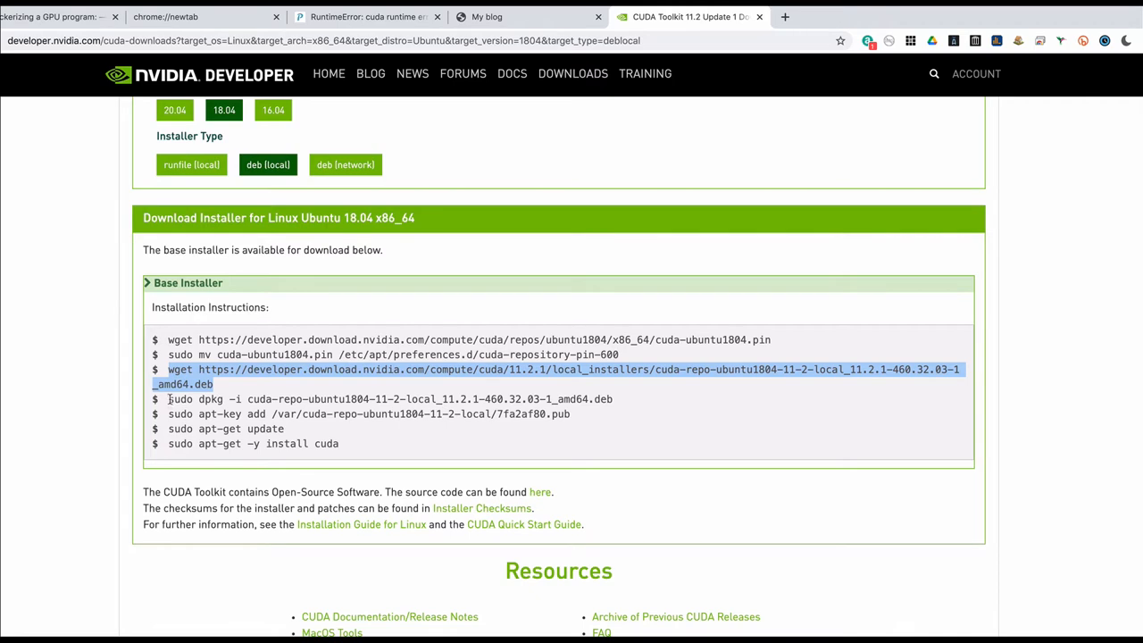
Install the downloaded CUDA repo package with sudo dpkg -i
{"action": "left_click_drag", "start_coordinate": [168, 399], "coordinate": [620, 407]}
{"action": "key", "text": "ctrl+c"}
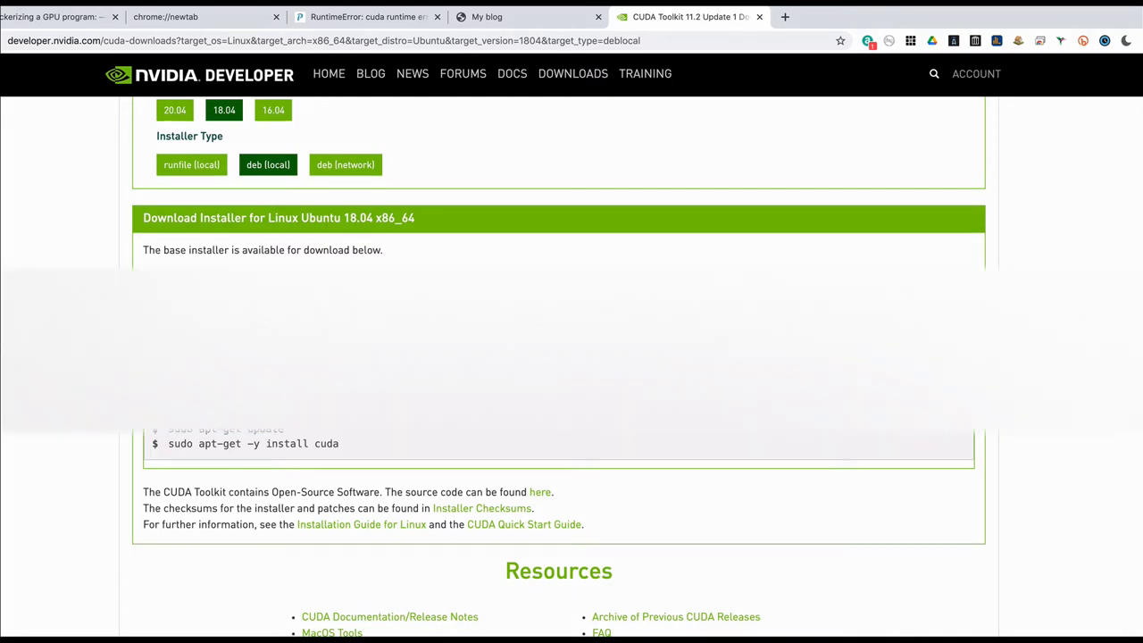
{"action": "key", "text": "alt+Tab"}
{"action": "key", "text": "ctrl+shift+v"}
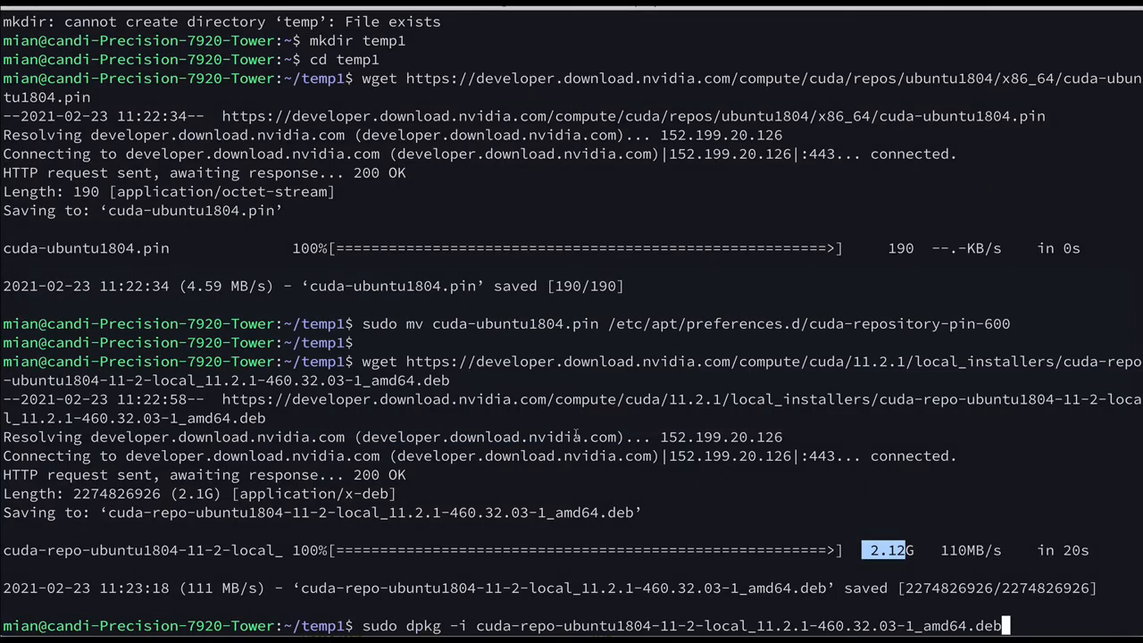
{"action": "key", "text": "Return"}
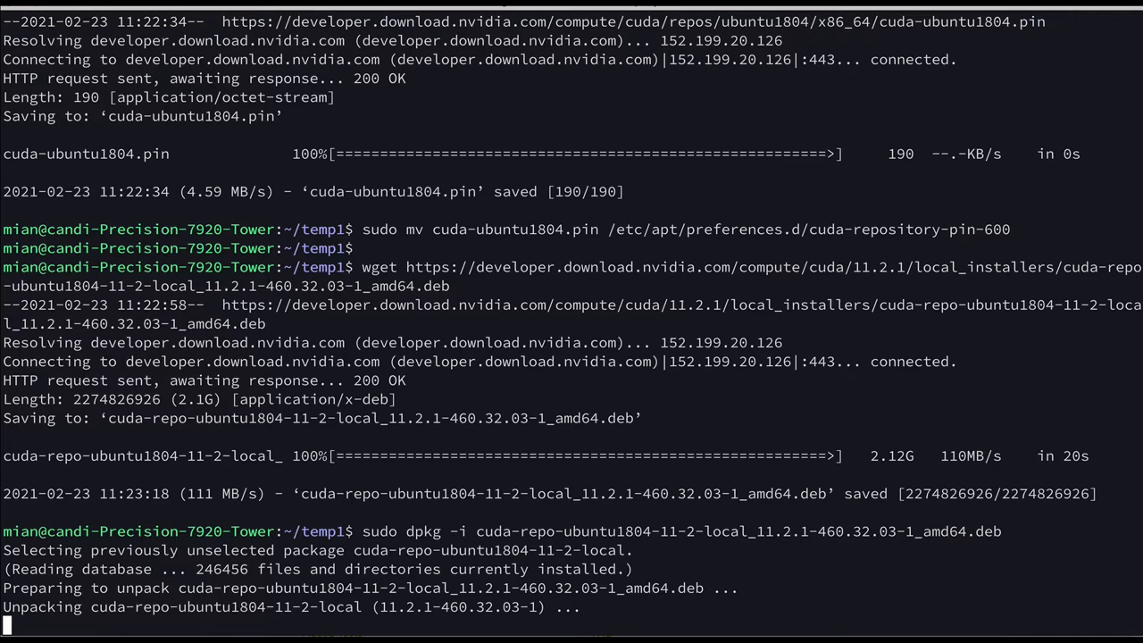
Pick up the apt-key add command for the CUDA GPG key from the page
{"action": "key", "text": "alt+Tab"}
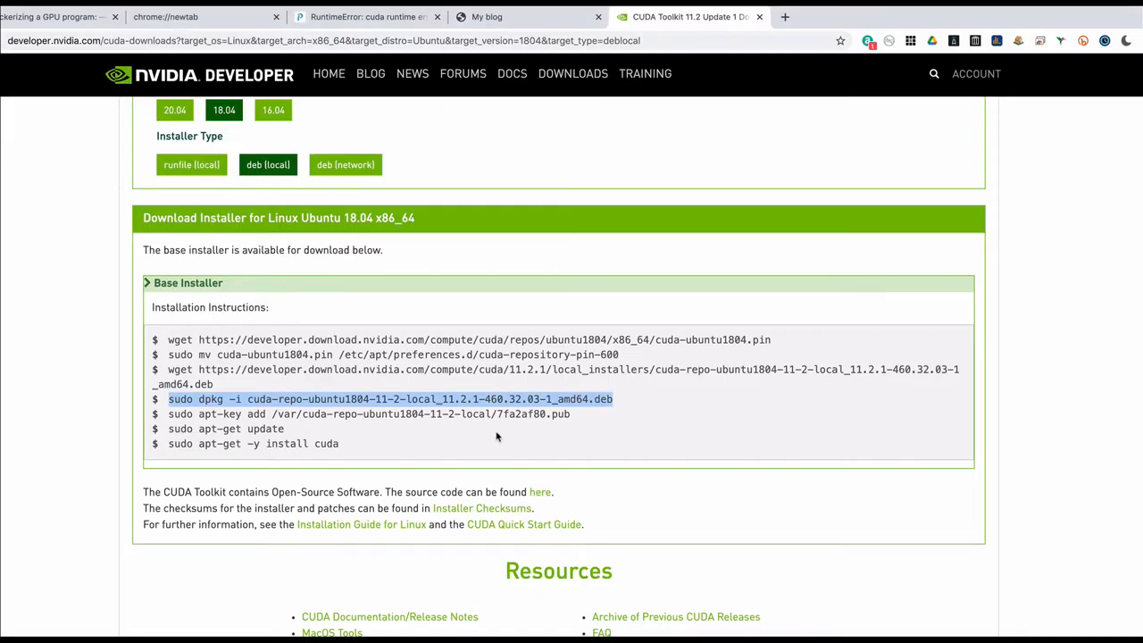
{"action": "left_click_drag", "start_coordinate": [169, 413], "coordinate": [580, 418]}
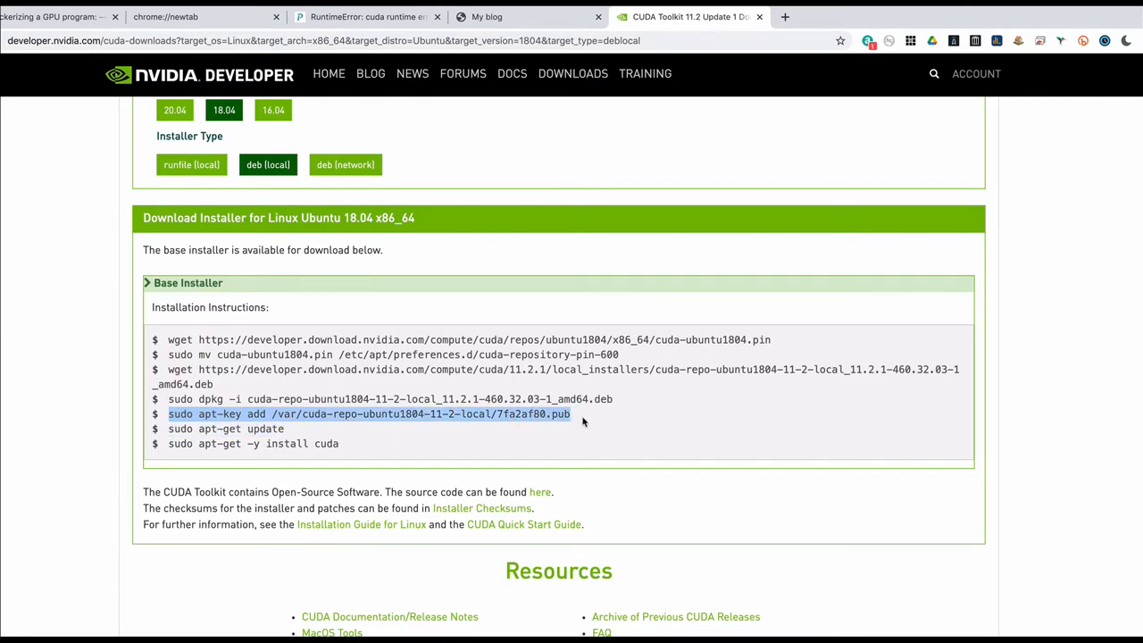
{"action": "key", "text": "alt+Tab"}
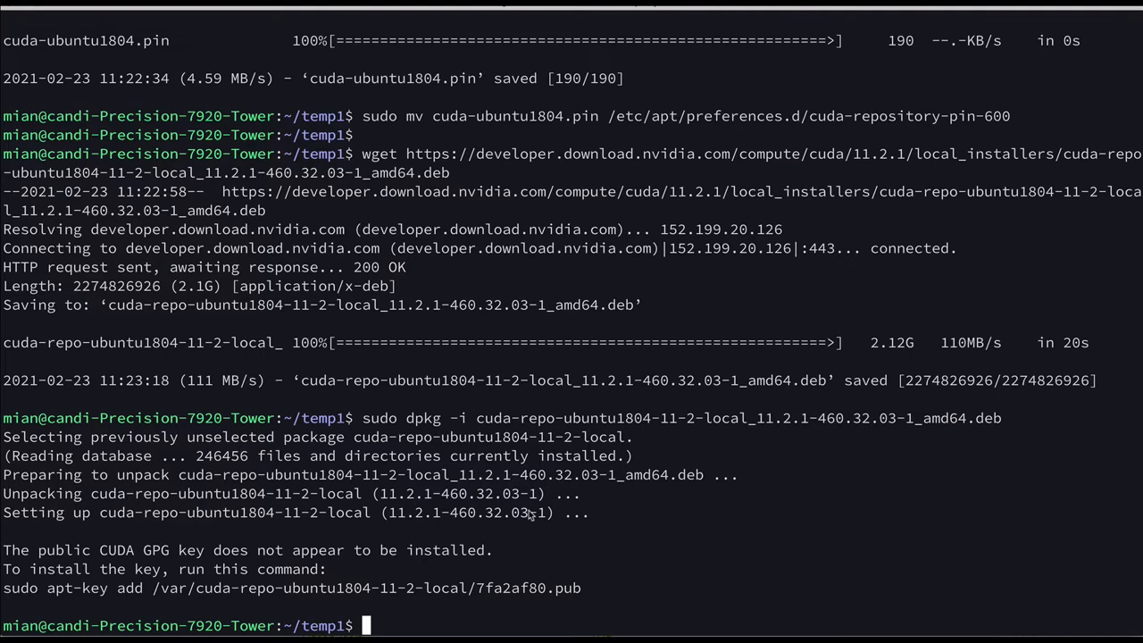
Add the CUDA repository GPG key with sudo apt-key add
{"action": "key", "text": "ctrl+shift+v"}
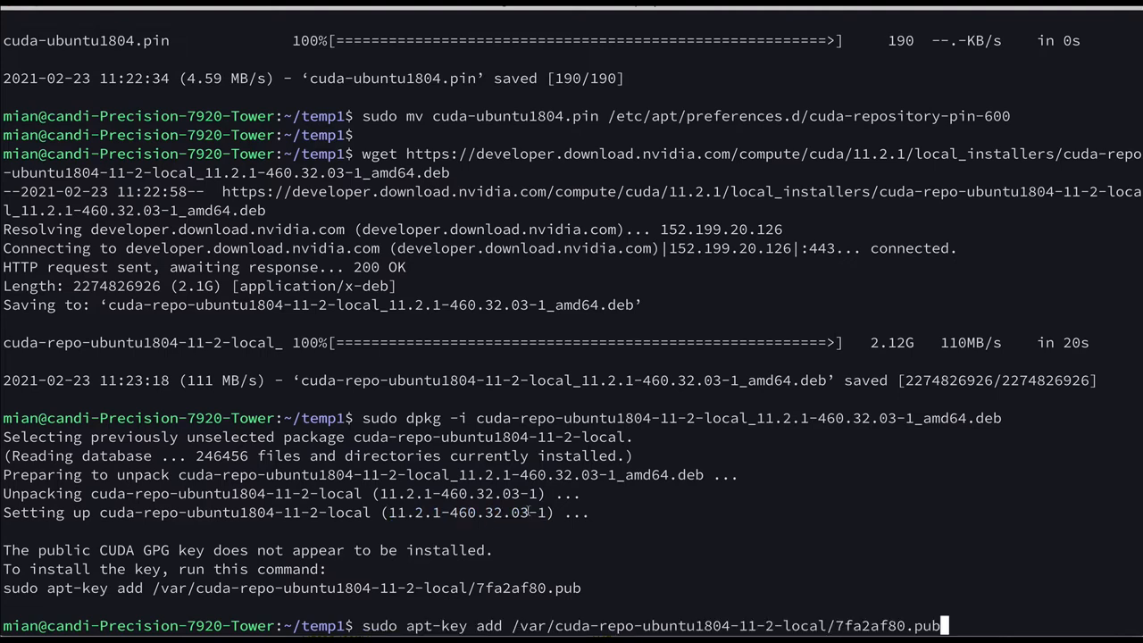
{"action": "key", "text": "Return"}
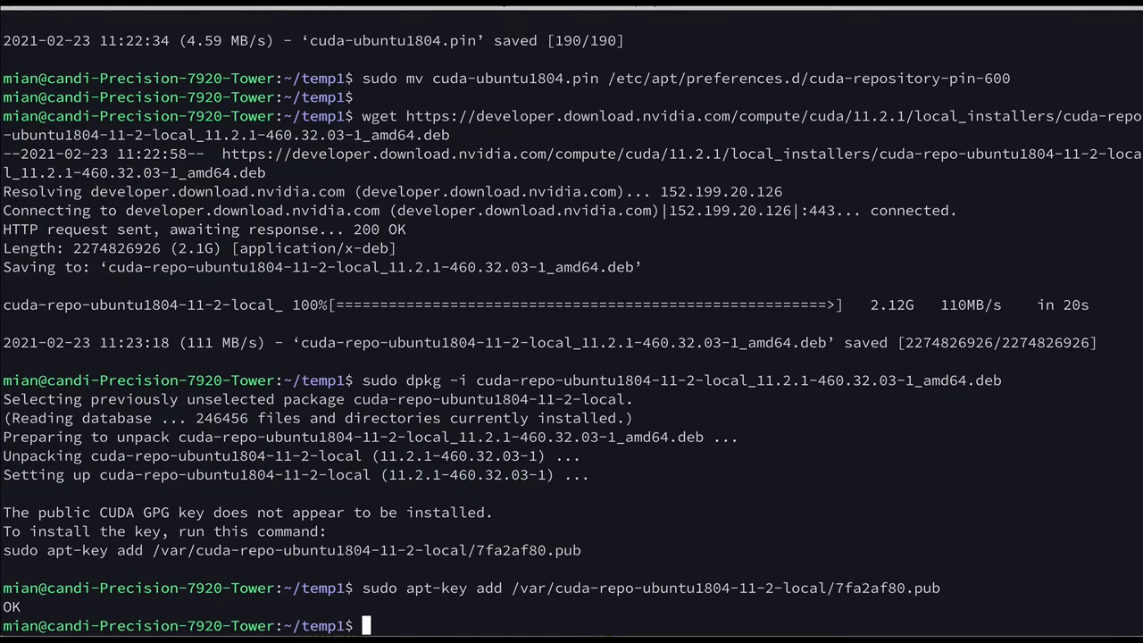
Run sudo apt-get update to read in the local CUDA 11.2 repository
{"action": "key", "text": "alt+Tab"}
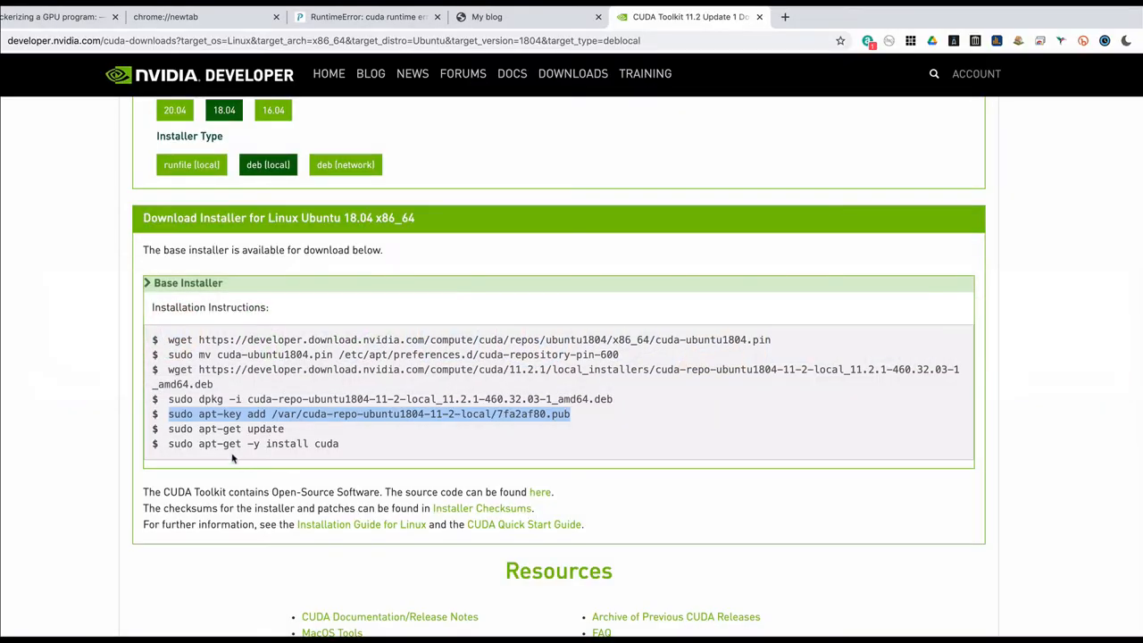
{"action": "left_click", "coordinate": [173, 430]}
{"action": "left_click_drag", "start_coordinate": [168, 430], "coordinate": [297, 434]}
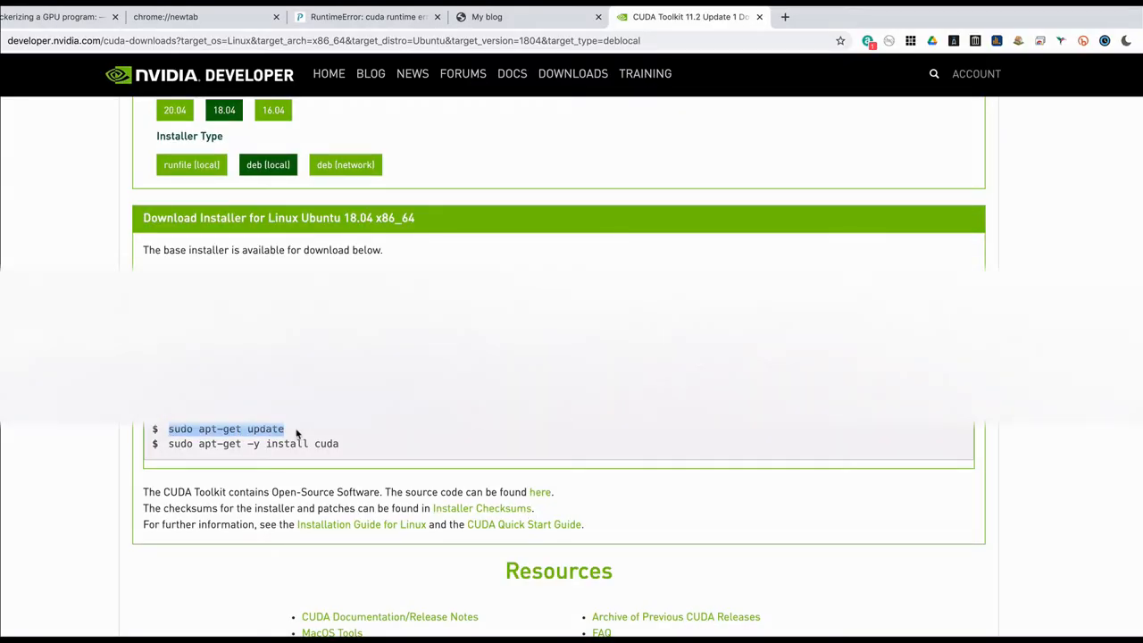
{"action": "key", "text": "ctrl+c"}
{"action": "key", "text": "alt+Tab"}
{"action": "key", "text": "ctrl+shift+v"}
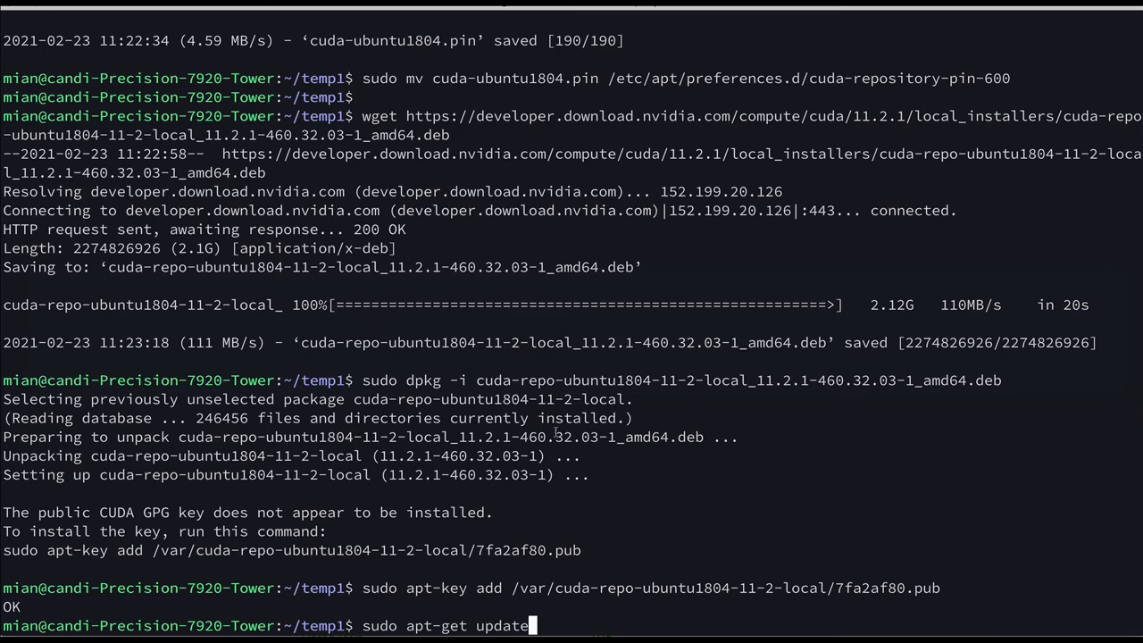
{"action": "key", "text": "Return"}
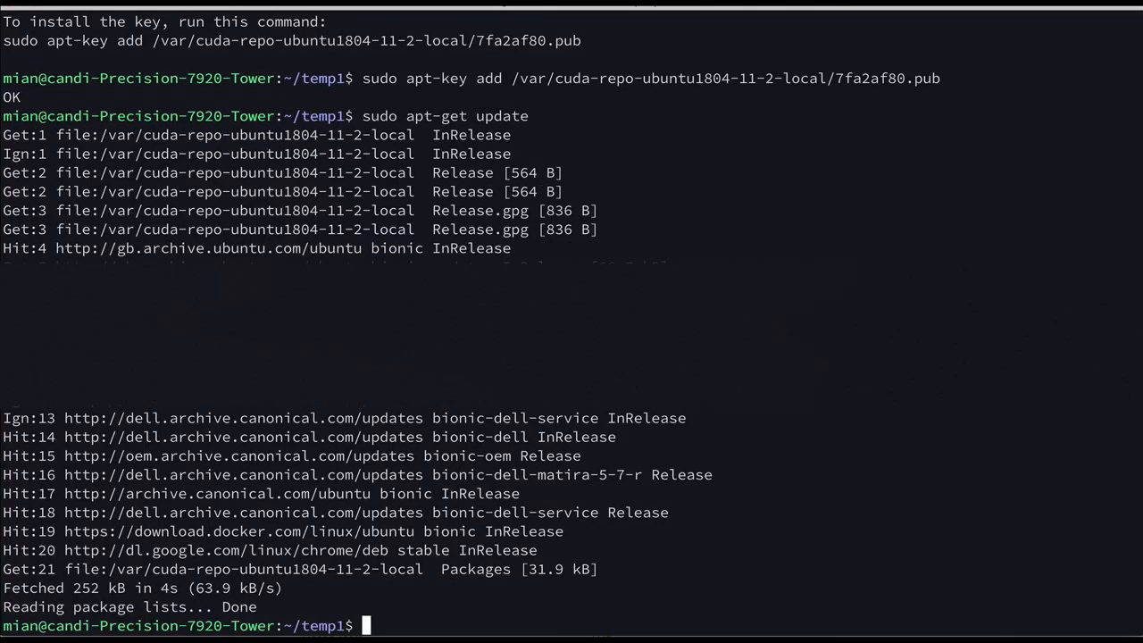
Run sudo apt-get -y install cuda; it fails with unmet cuda-11-2 dependencies
{"action": "key", "text": "alt+Tab"}
{"action": "left_click_drag", "start_coordinate": [170, 444], "coordinate": [376, 450]}
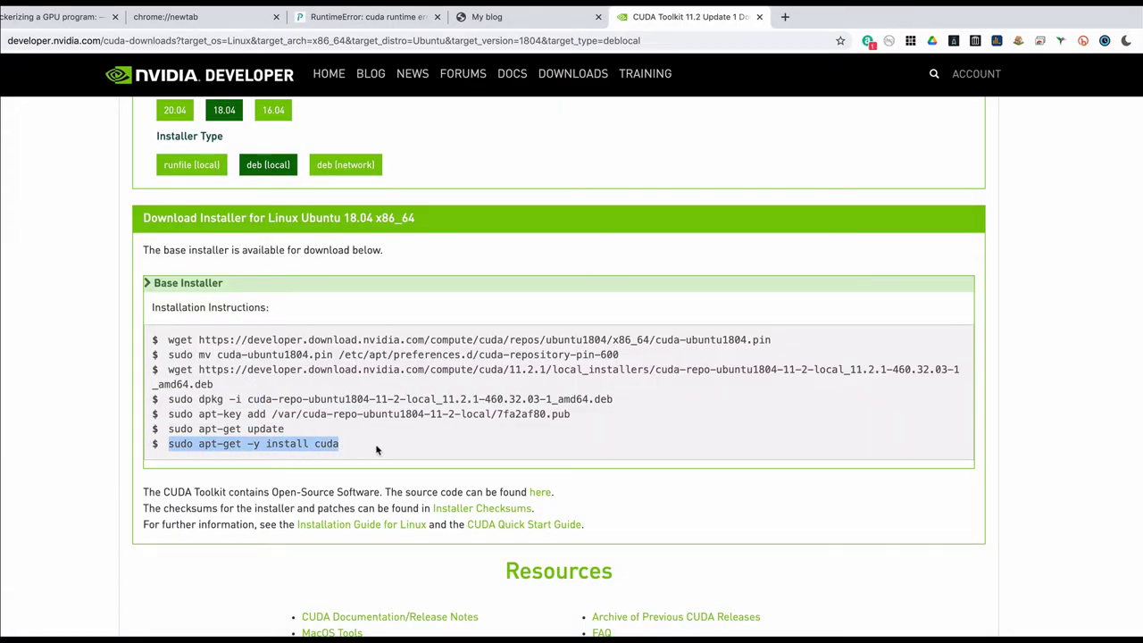
{"action": "key", "text": "ctrl+c"}
{"action": "key", "text": "alt+Tab"}
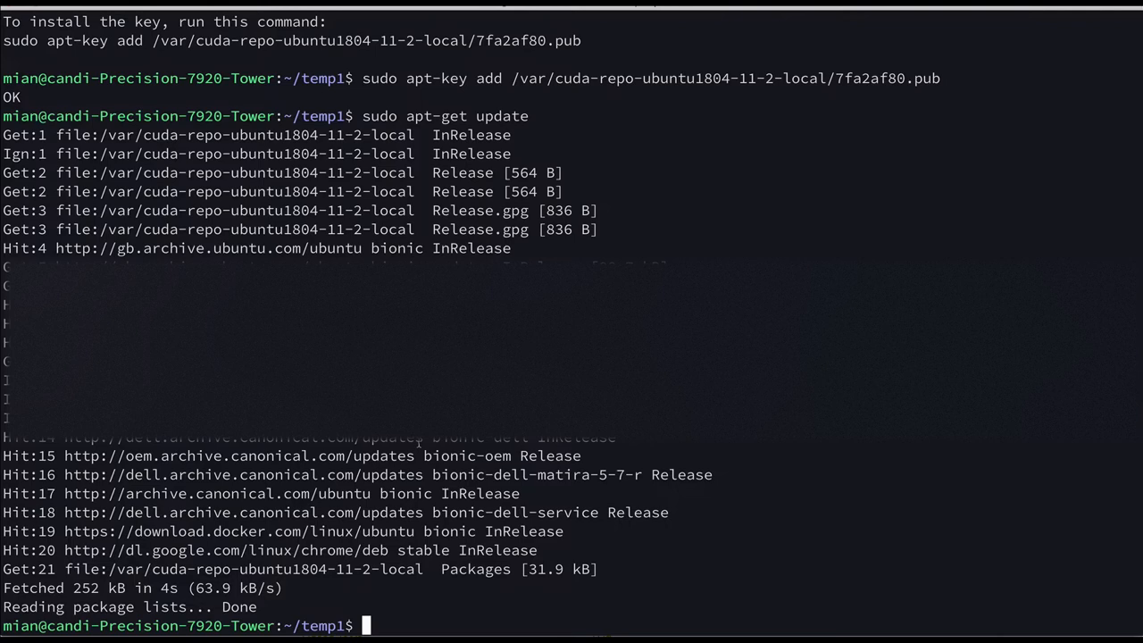
{"action": "key", "text": "ctrl+shift+v"}
{"action": "key", "text": "Return"}
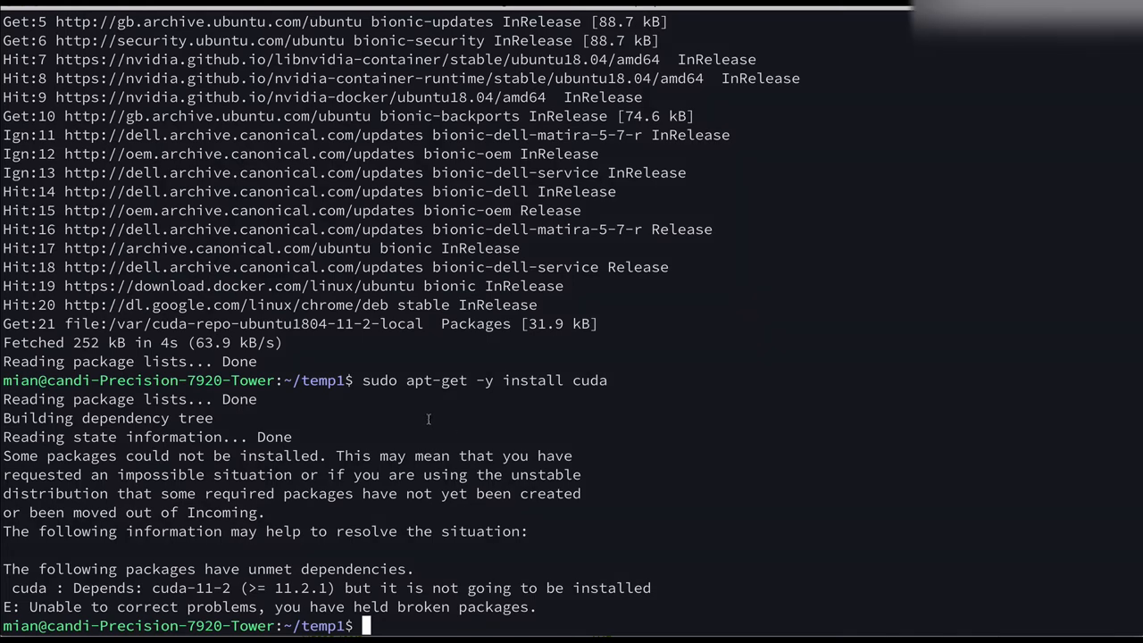
{"action": "type", "text": "l"}
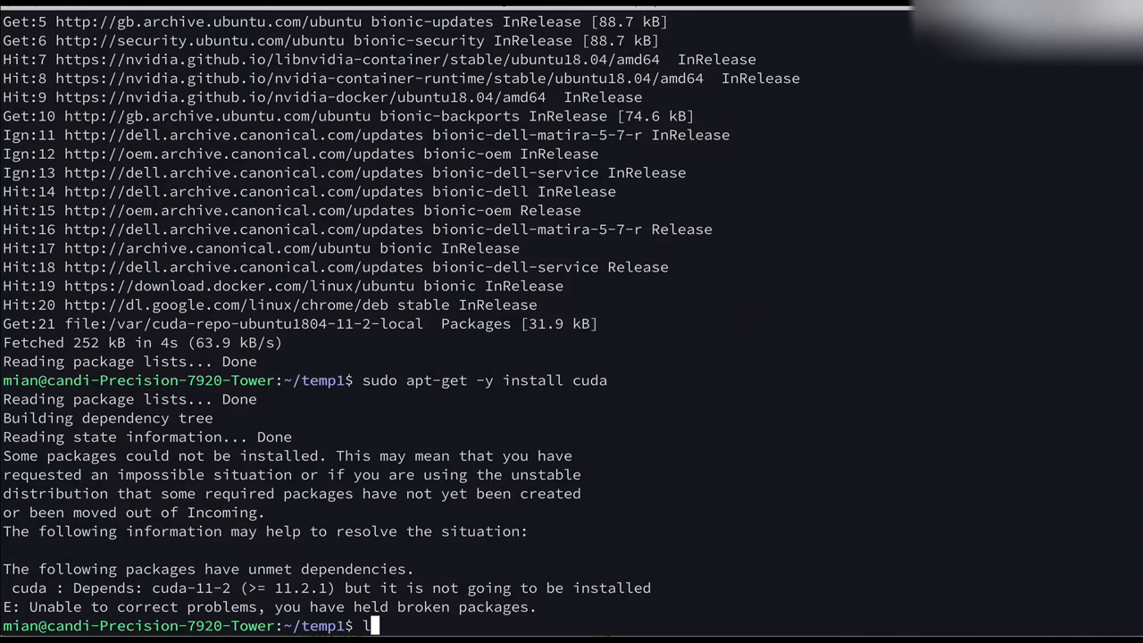
{"action": "type", "text": "s"}
{"action": "key", "text": "BackSpace"}
{"action": "key", "text": "BackSpace"}
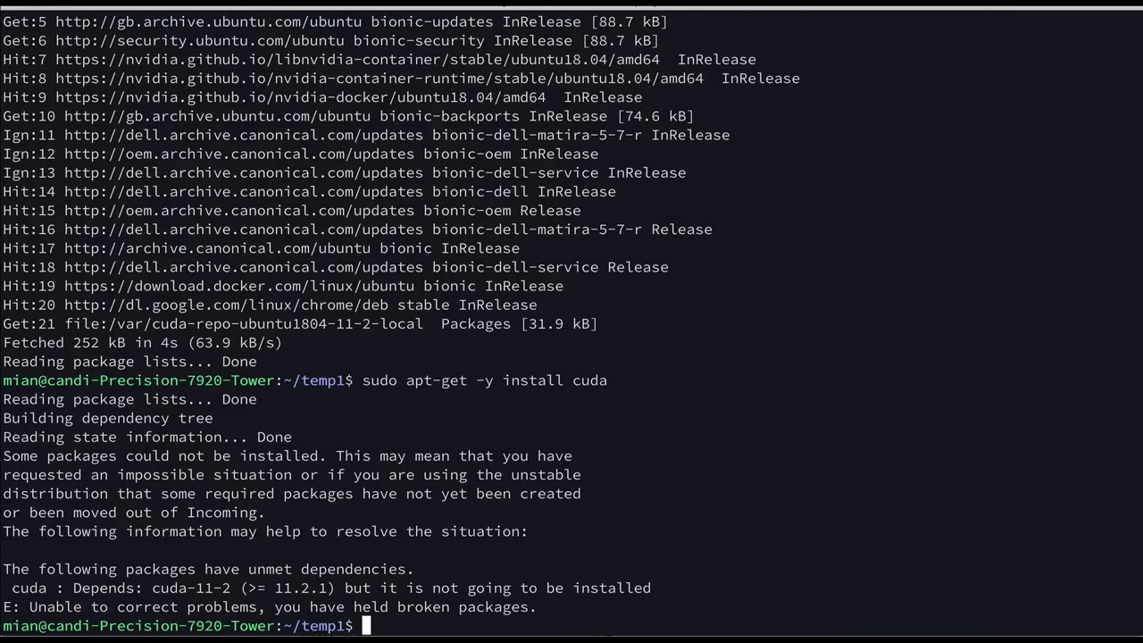
Switch the installer type to runfile (local) and select its wget command
{"action": "key", "text": "alt+Tab"}
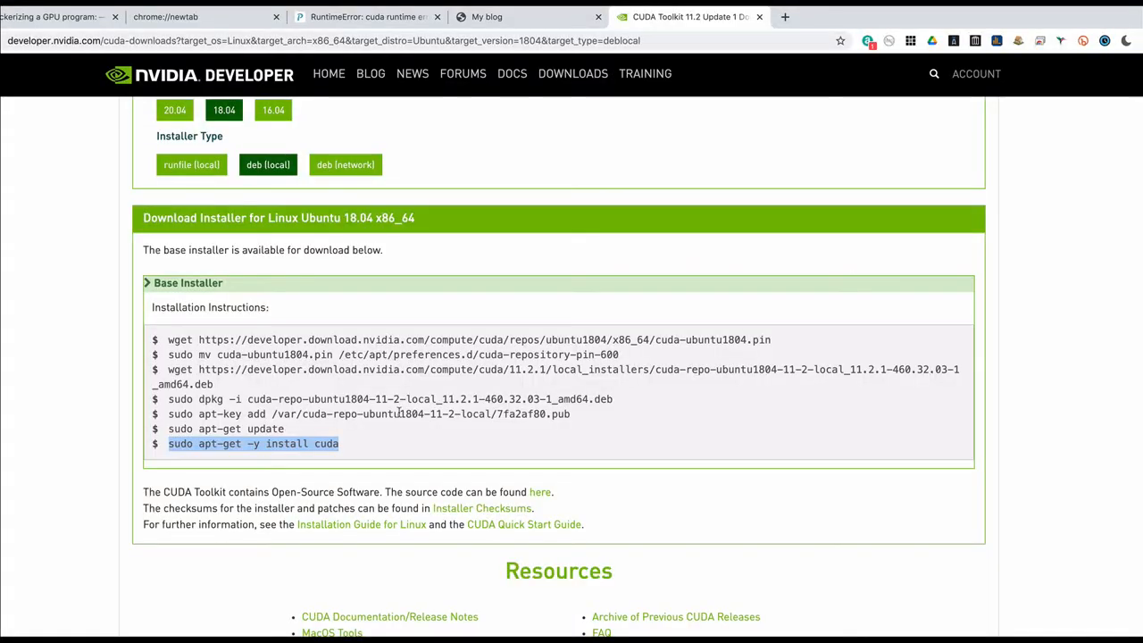
{"action": "scroll", "coordinate": [351, 406], "scroll_direction": "up", "scroll_amount": 3}
{"action": "scroll", "coordinate": [351, 407], "scroll_direction": "up", "scroll_amount": 3}
{"action": "scroll", "coordinate": [375, 409], "scroll_direction": "up", "scroll_amount": 2}
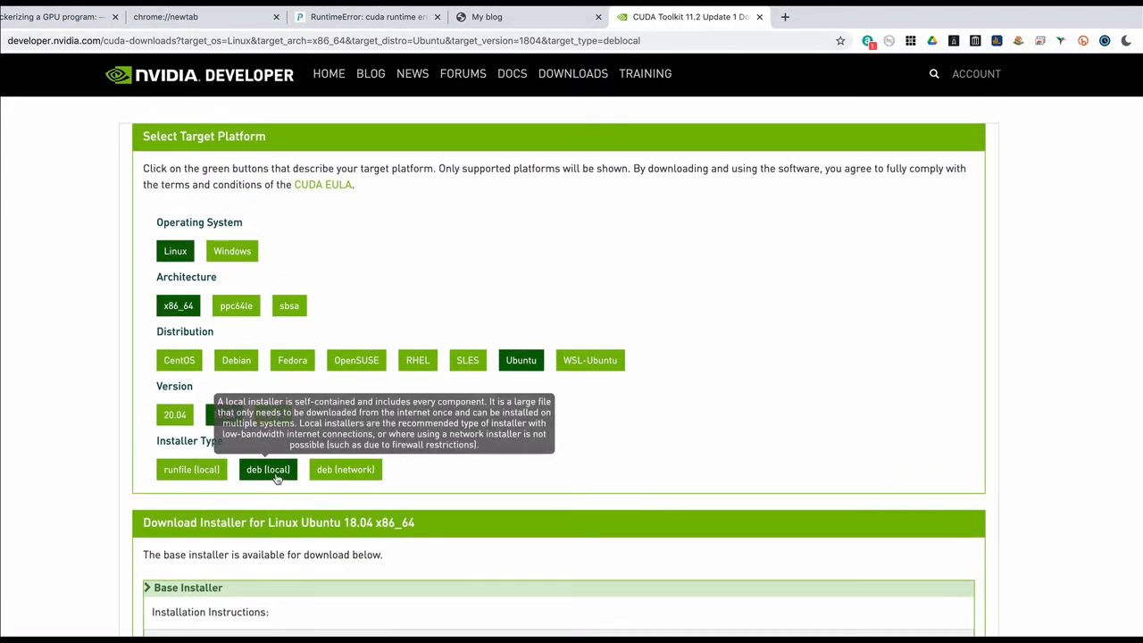
{"action": "left_click", "coordinate": [205, 472]}
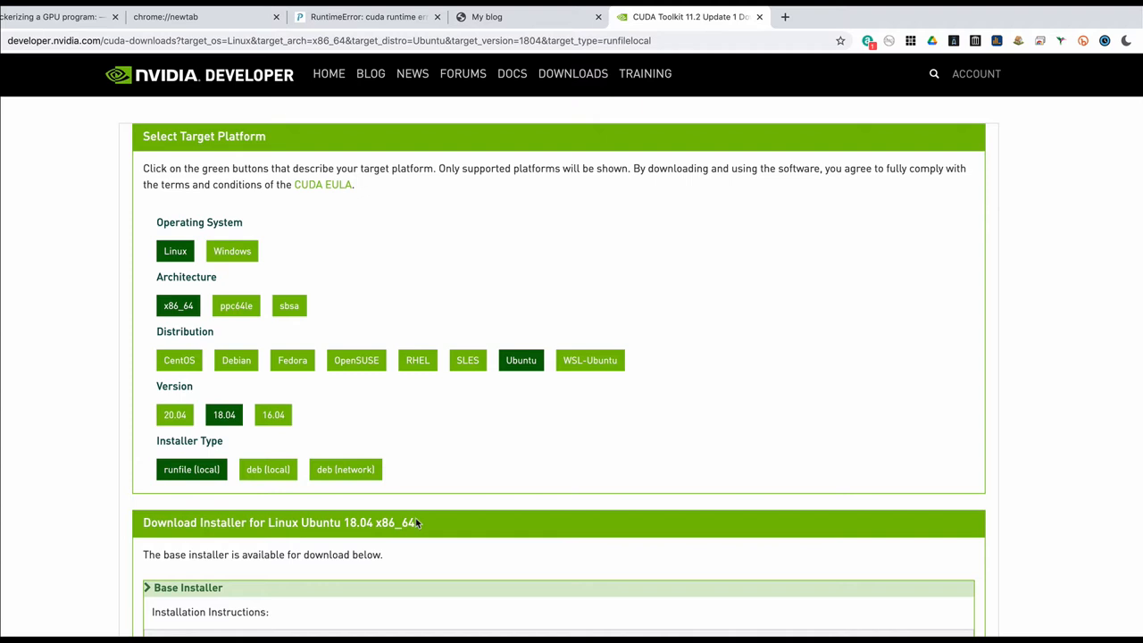
{"action": "scroll", "coordinate": [415, 518], "scroll_direction": "down", "scroll_amount": 3}
{"action": "scroll", "coordinate": [416, 518], "scroll_direction": "down", "scroll_amount": 2}
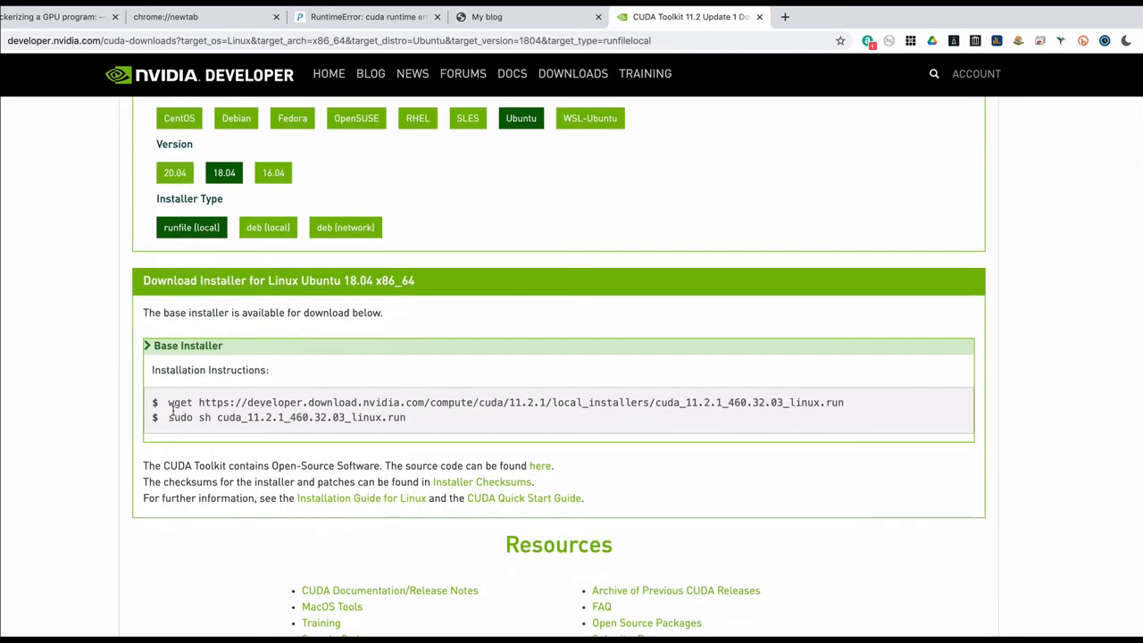
{"action": "left_click_drag", "start_coordinate": [168, 403], "coordinate": [845, 403]}
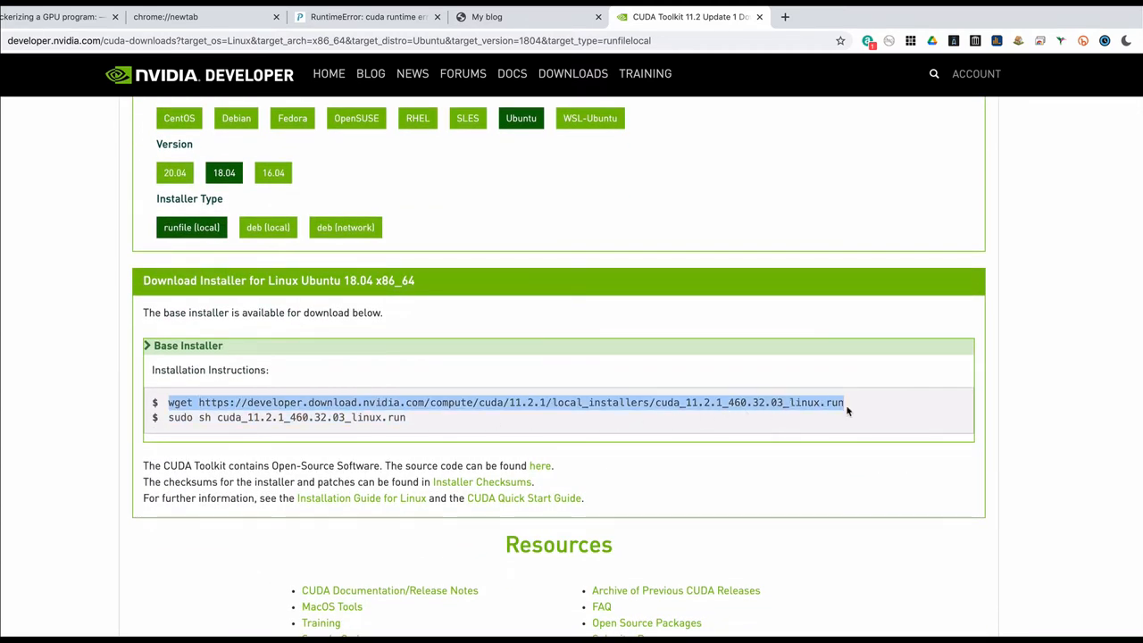
Clear the screen, list temp1, and remove the downloaded .deb repository package with rm -rf
{"action": "key", "text": "ctrl+c"}
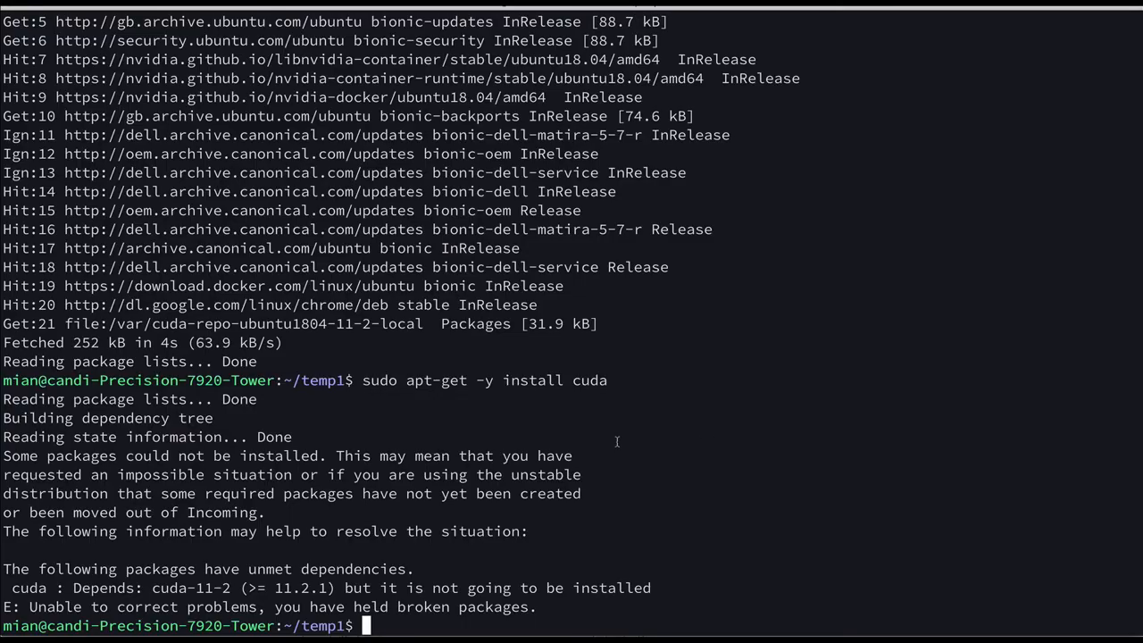
{"action": "key", "text": "alt+Tab"}
{"action": "type", "text": "clear"}
{"action": "key", "text": "Return"}
{"action": "type", "text": "ls"}
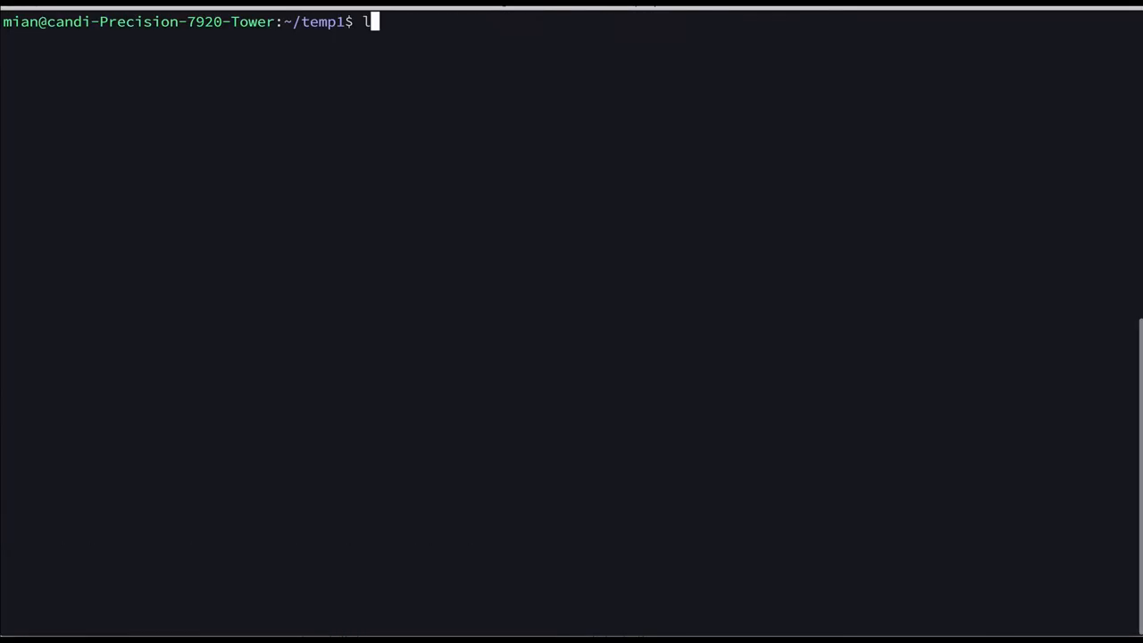
{"action": "key", "text": "Return"}
{"action": "type", "text": "rm "}
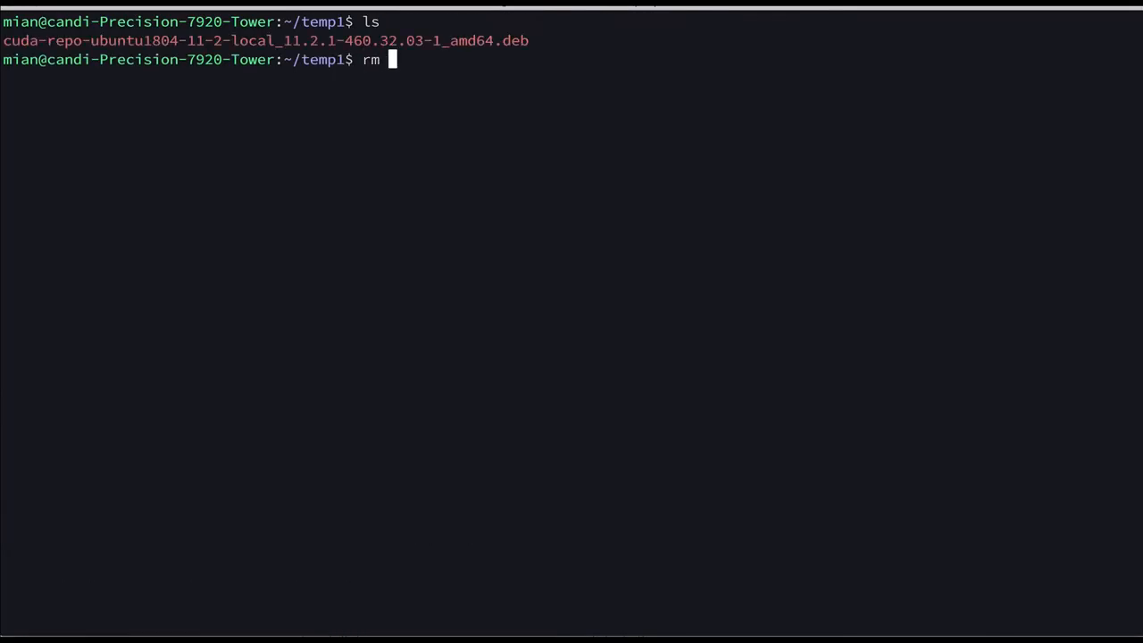
{"action": "type", "text": "-rf "}
{"action": "type", "text": "cud"}
{"action": "key", "text": "Tab"}
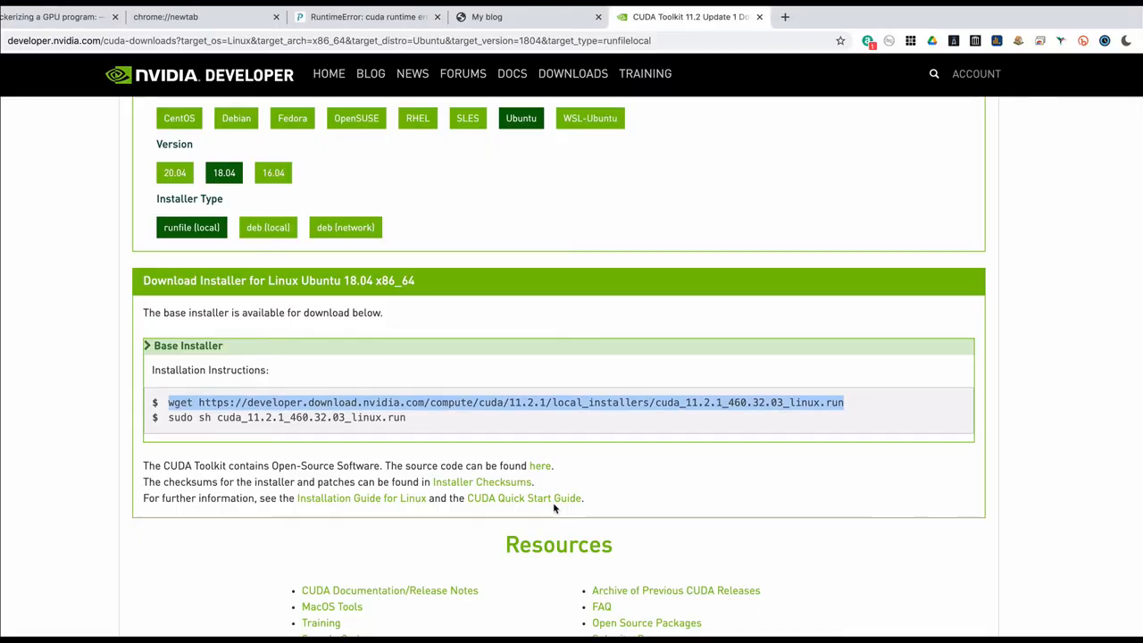
{"action": "key", "text": "alt+Tab"}
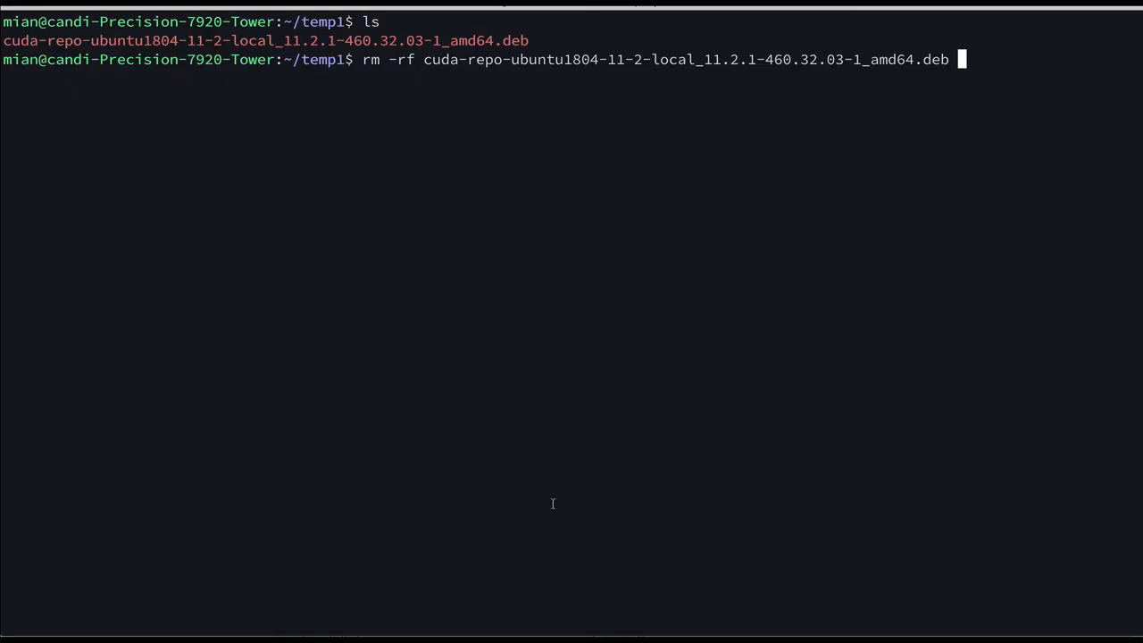
{"action": "key", "text": "Return"}
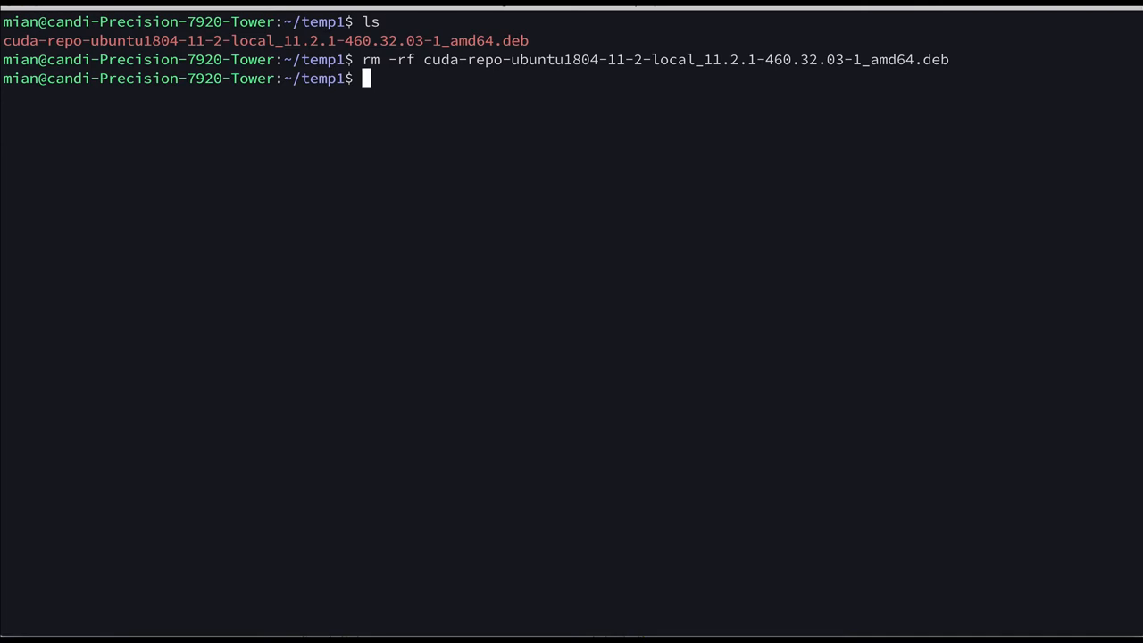
Download cuda_11.2.1_460.32.03_linux.run with wget and copy its sudo sh run command
{"action": "key", "text": "ctrl+shift+v"}
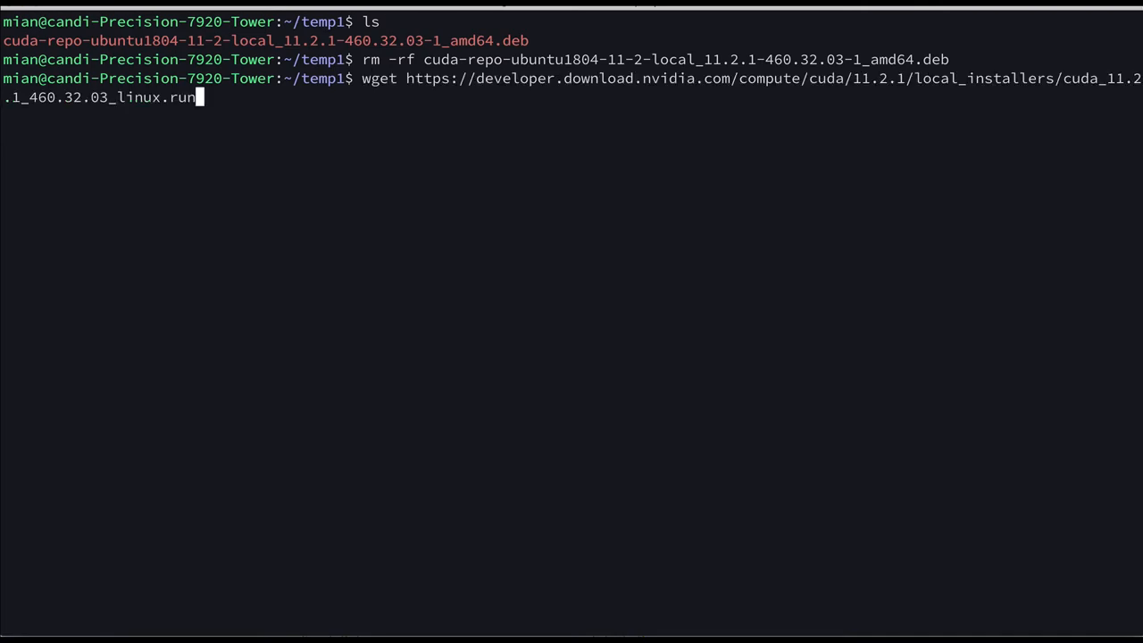
{"action": "key", "text": "Return"}
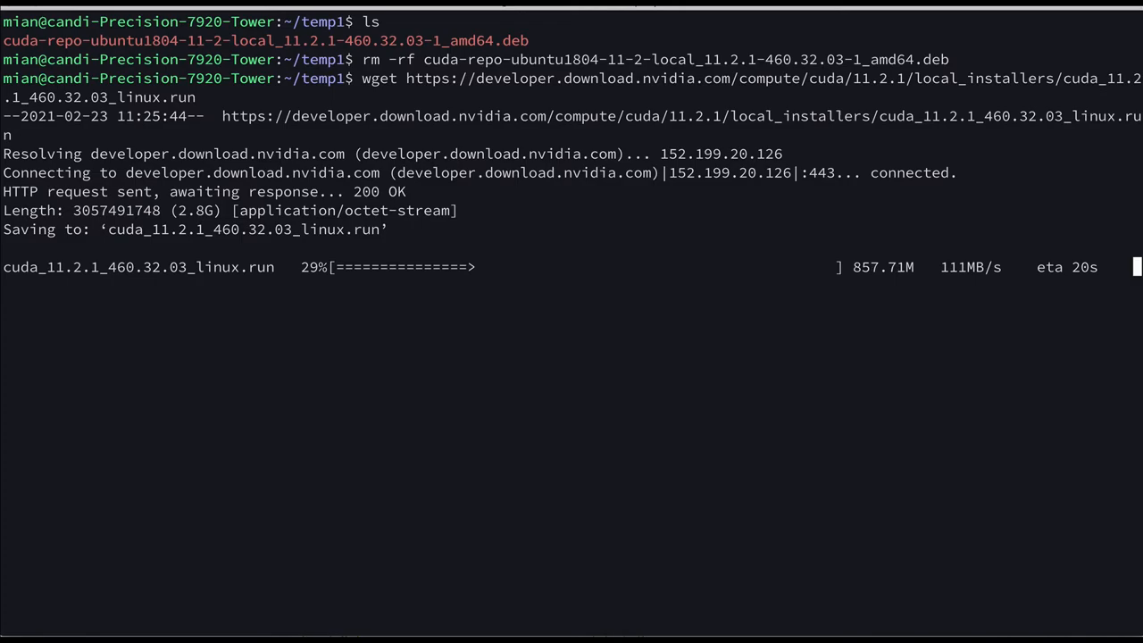
{"action": "key", "text": "alt+Tab"}
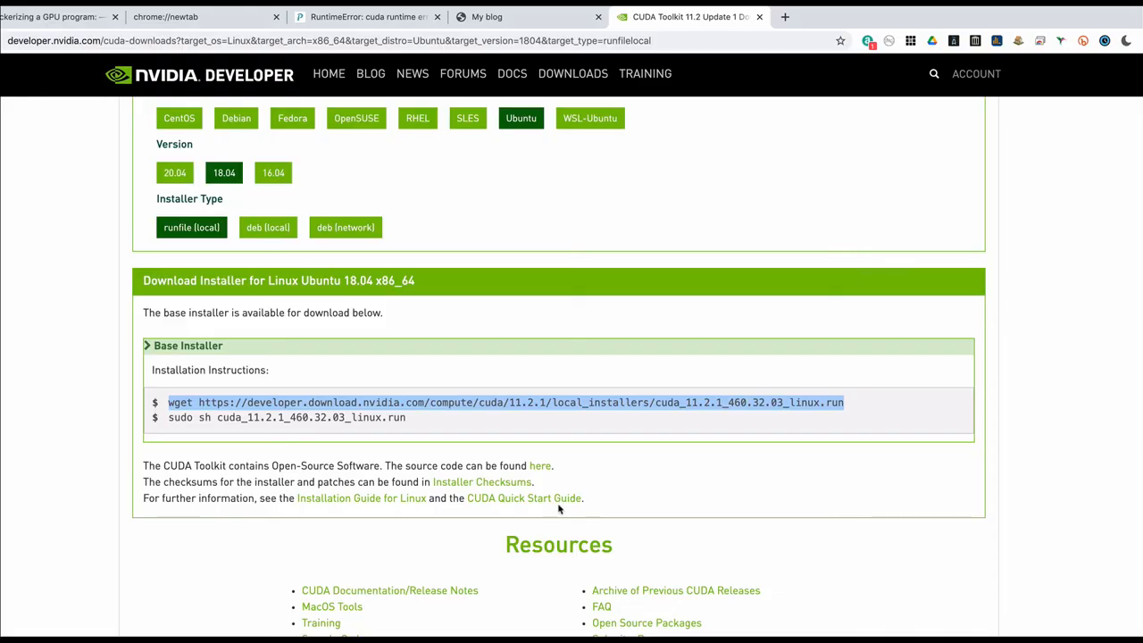
{"action": "left_click_drag", "start_coordinate": [168, 417], "coordinate": [412, 422]}
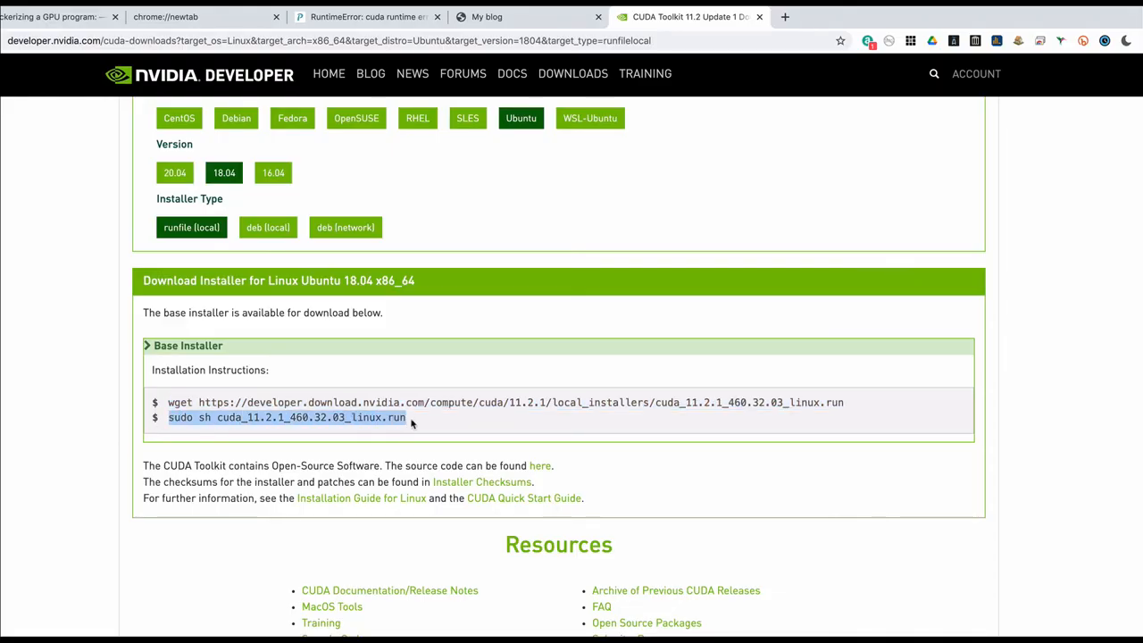
{"action": "key", "text": "alt+Tab"}
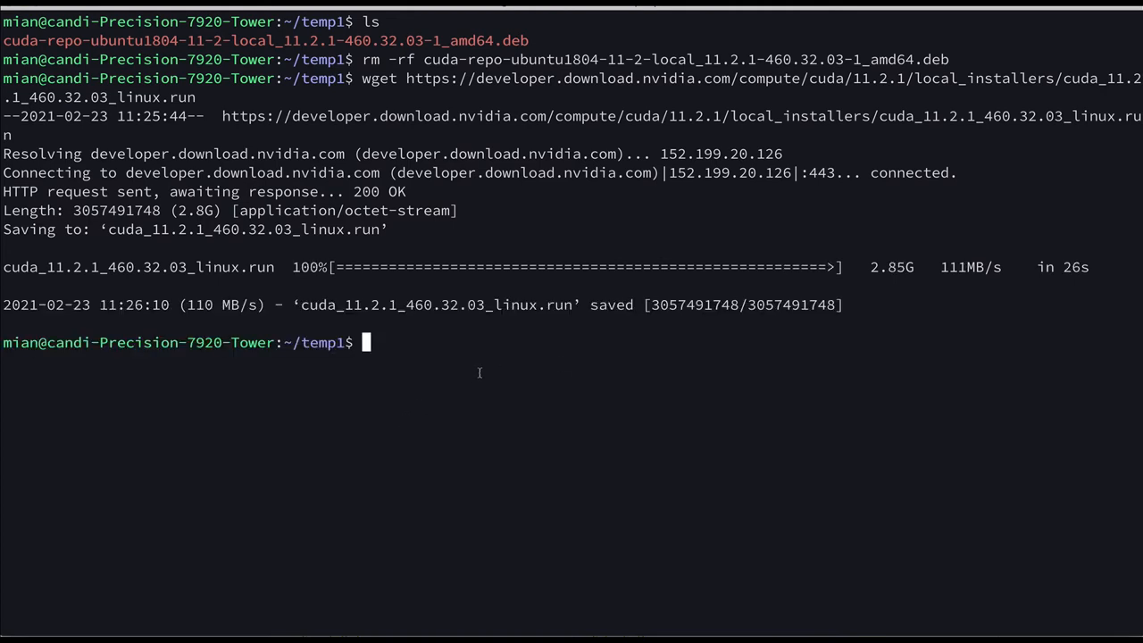
{"action": "type", "text": "sudo sh cuda_11.2.1_460.32.03_linux.run"}
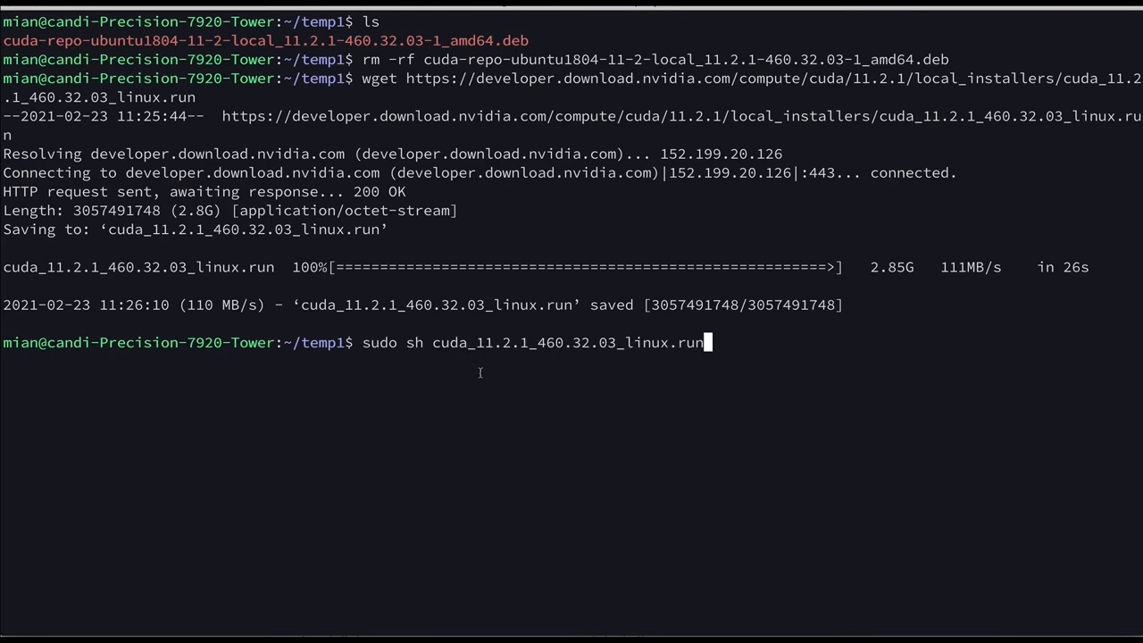
Run 'sudo sh cuda_11.2.1_460.32.03_linux.run' until the existing-driver Abort/Continue warning appears
{"action": "key", "text": "Return"}
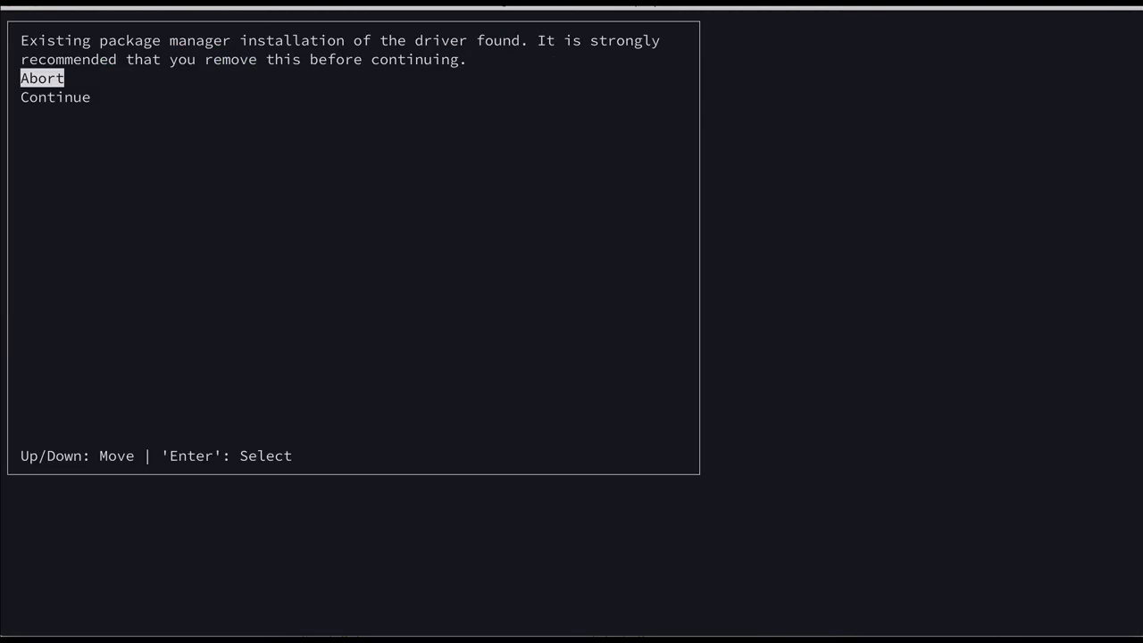
Continue past the driver warning, accept the EULA, uncheck Driver, and install to /usr/local/cuda-11.2
{"action": "key", "text": "Down"}
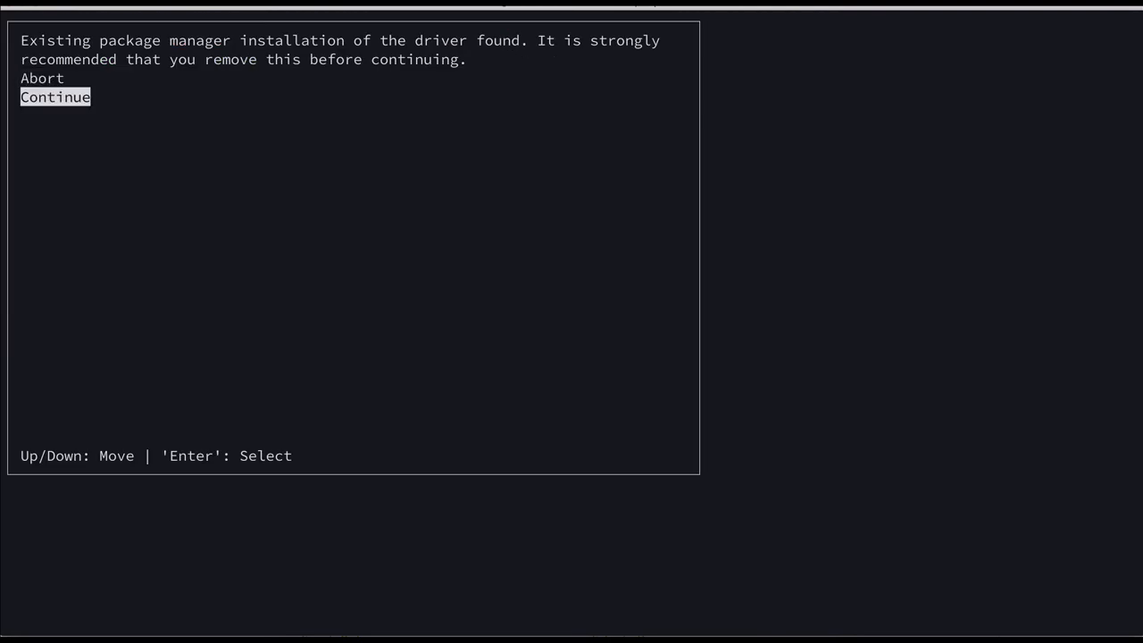
{"action": "key", "text": "Return"}
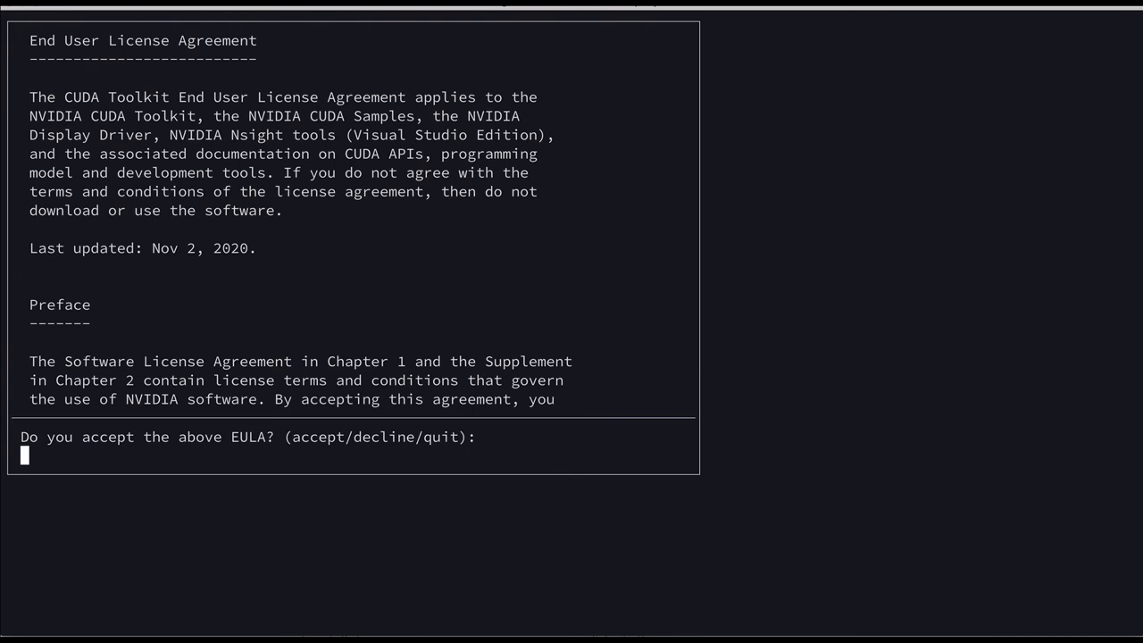
{"action": "type", "text": "accept"}
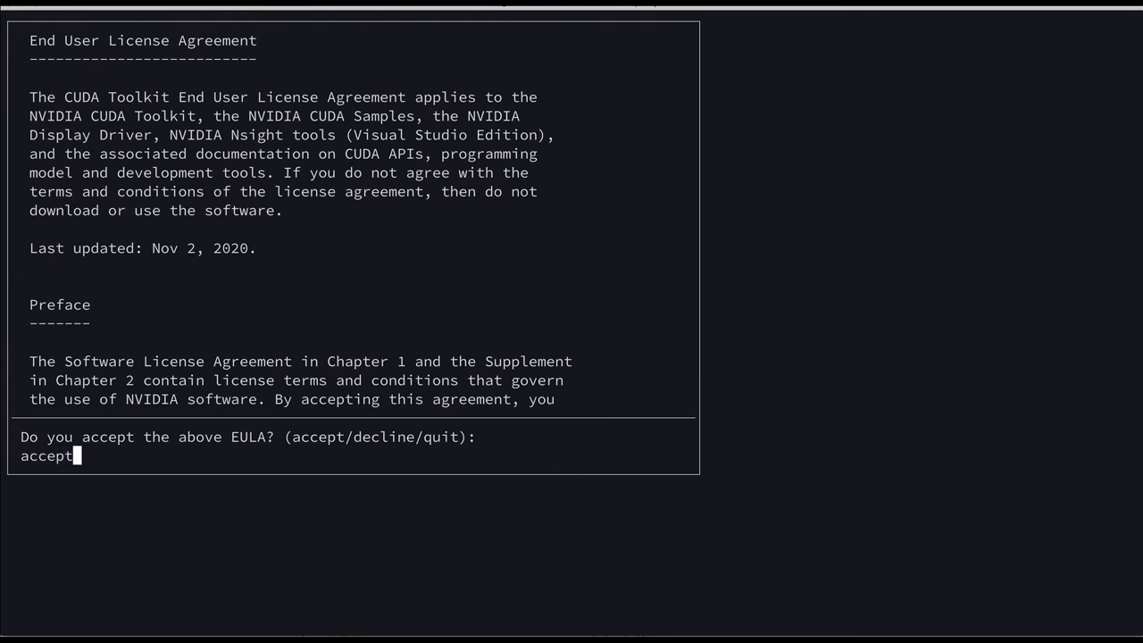
{"action": "key", "text": "Return"}
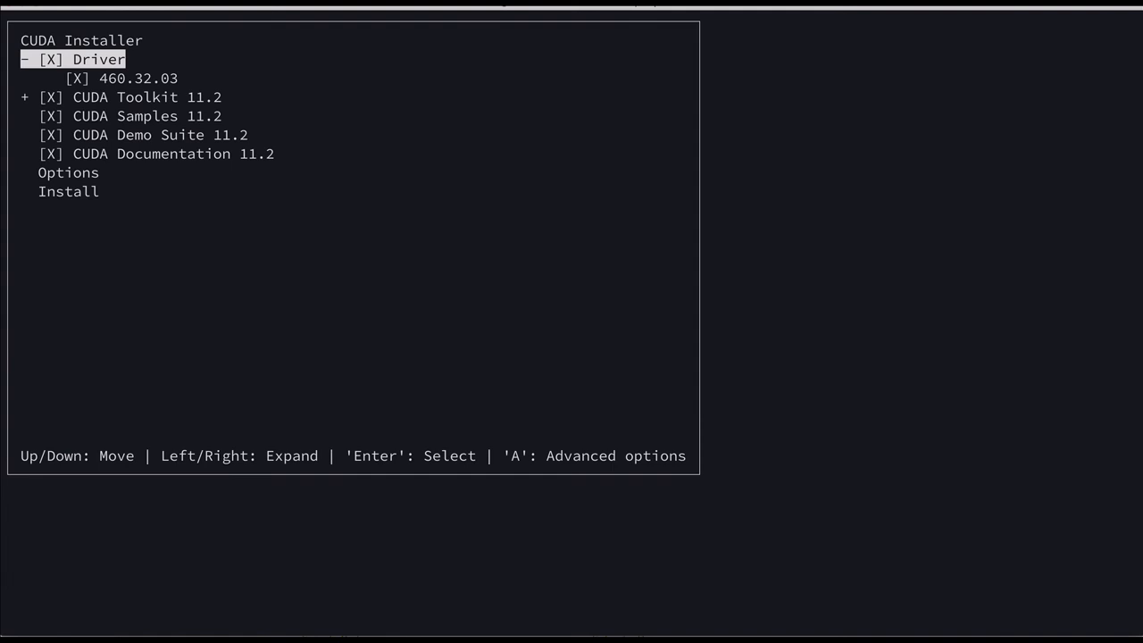
{"action": "key", "text": "Return"}
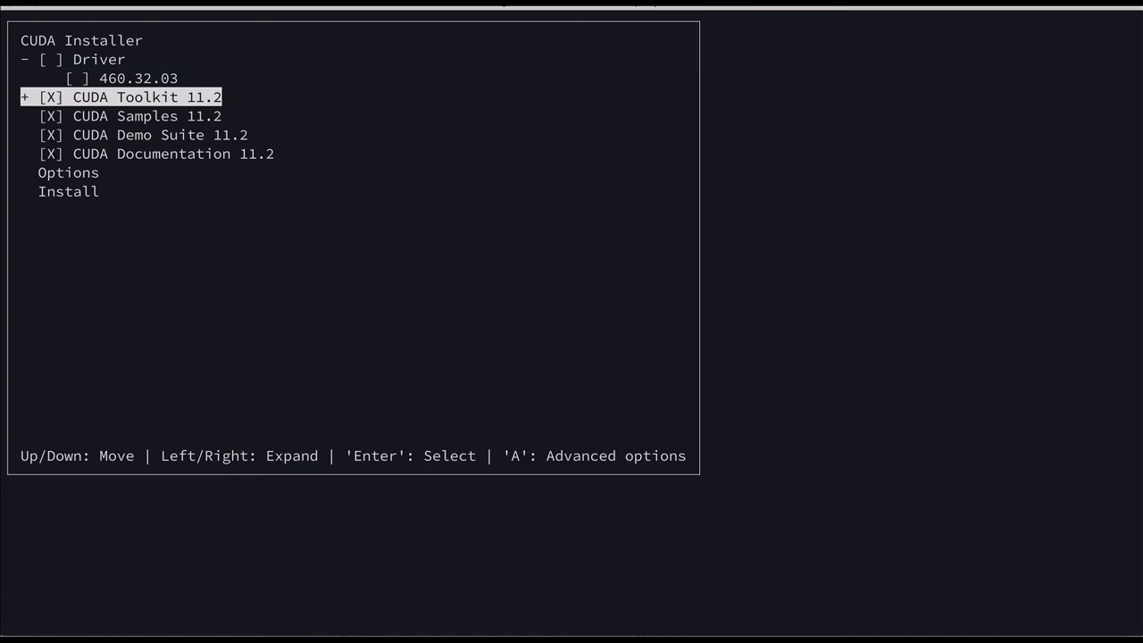
{"action": "key", "text": "Down"}
{"action": "key", "text": "Down"}
{"action": "key", "text": "Down"}
{"action": "key", "text": "Down"}
{"action": "key", "text": "Down"}
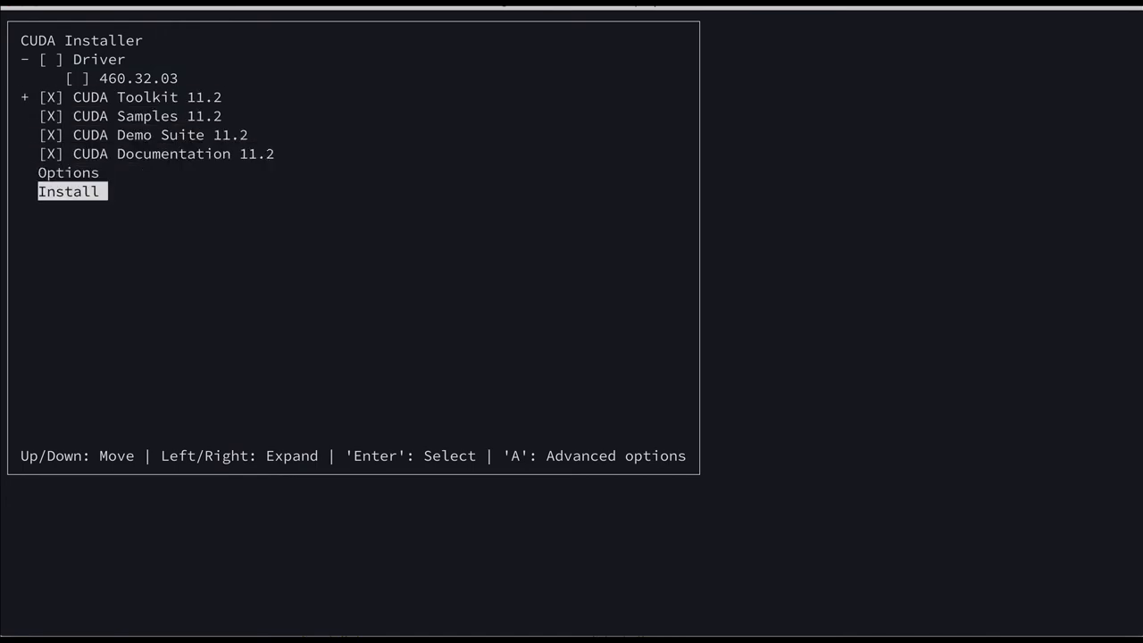
{"action": "key", "text": "Return"}
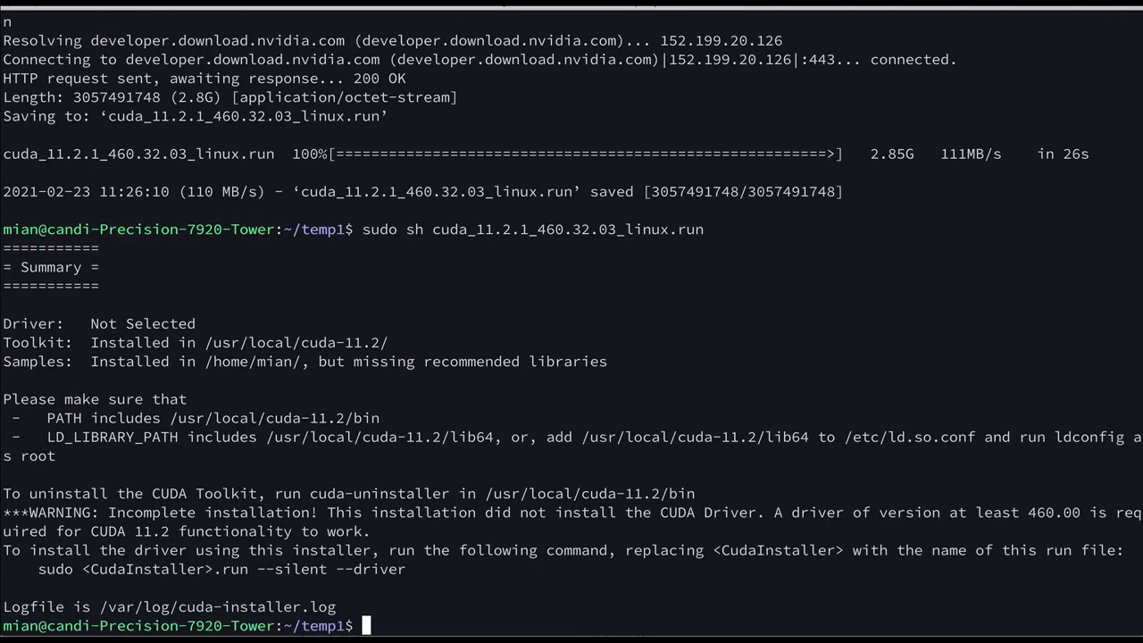
Run nvcc -V, which reports command not found, and mark /usr/local/cuda-11.2/bin in the summary
{"action": "double_click", "coordinate": [268, 418]}
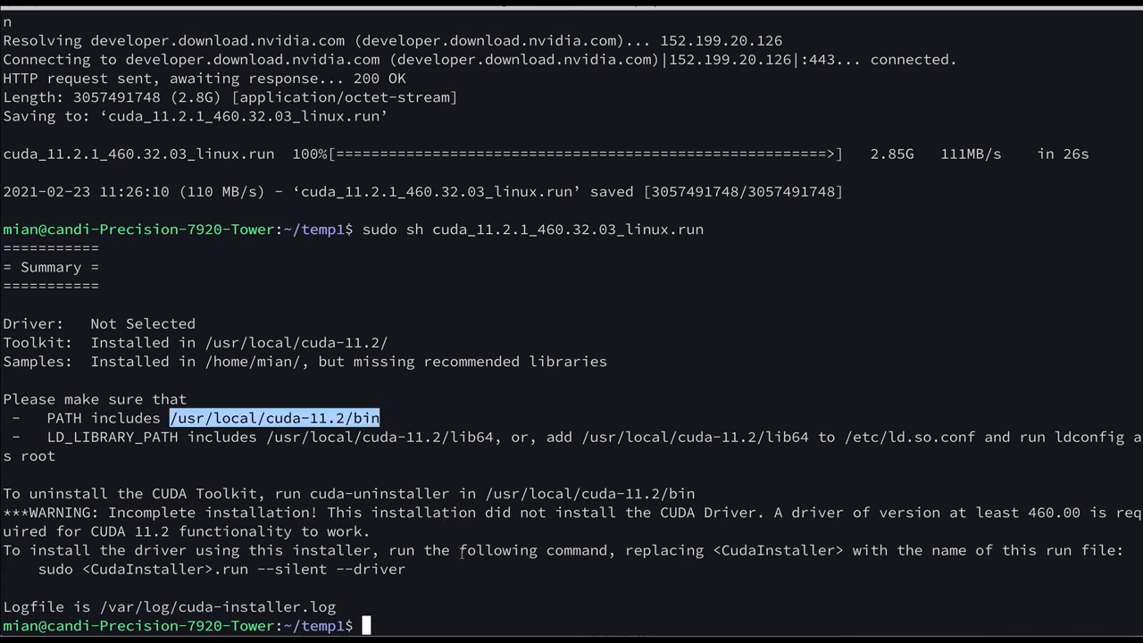
{"action": "left_click", "coordinate": [462, 553]}
{"action": "type", "text": "nvcc"}
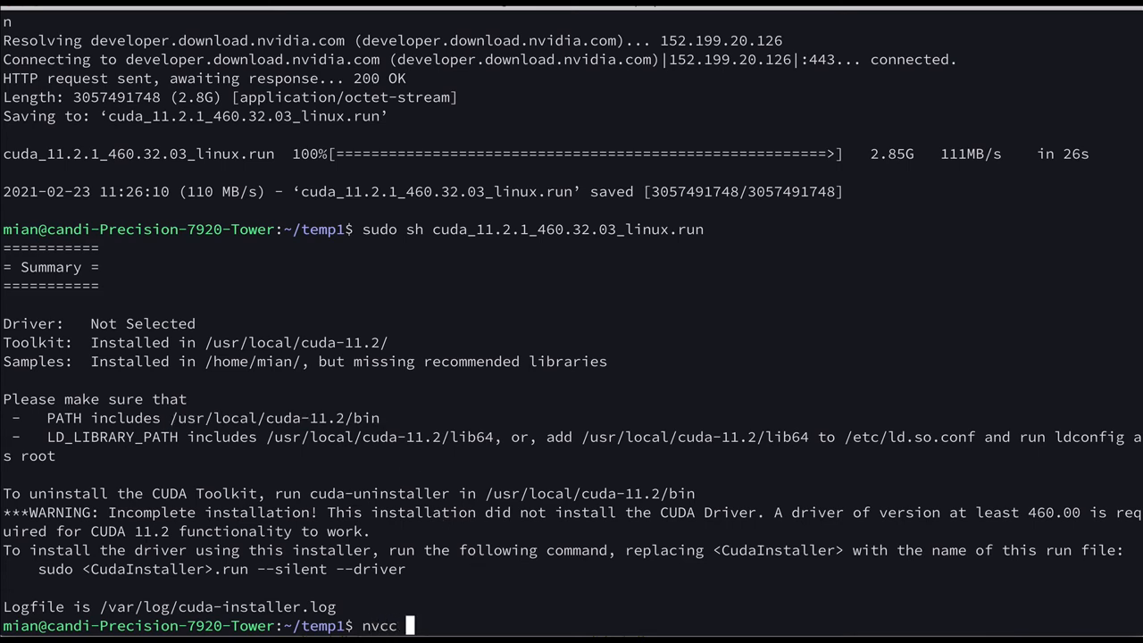
{"action": "type", "text": " -V"}
{"action": "key", "text": "Return"}
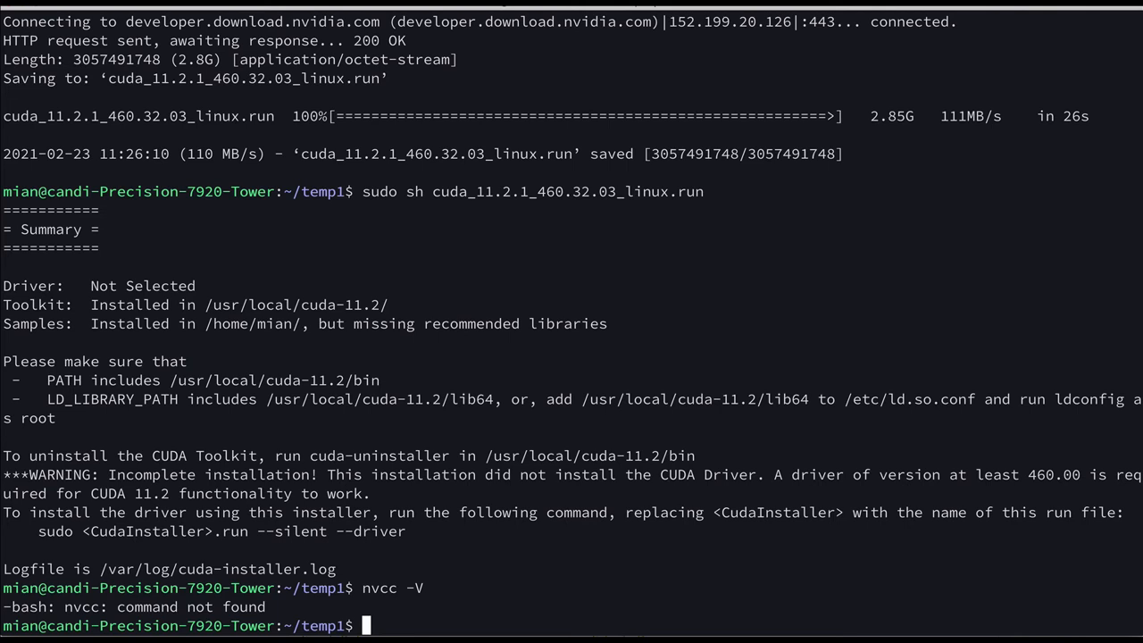
{"action": "left_click_drag", "start_coordinate": [386, 379], "coordinate": [172, 382]}
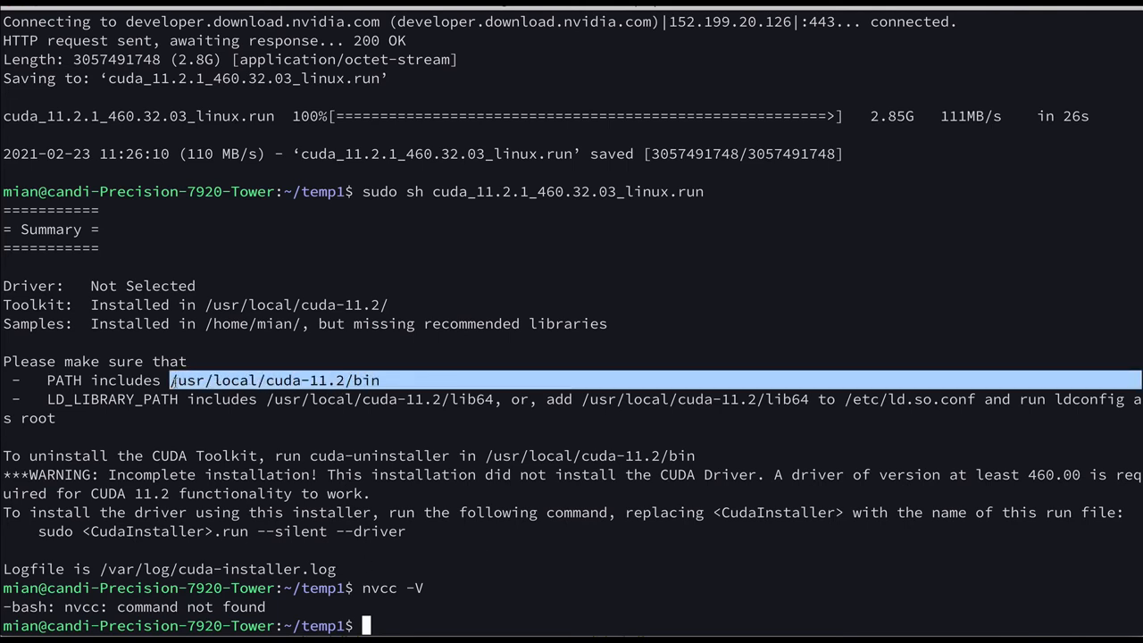
{"action": "left_click", "coordinate": [304, 381]}
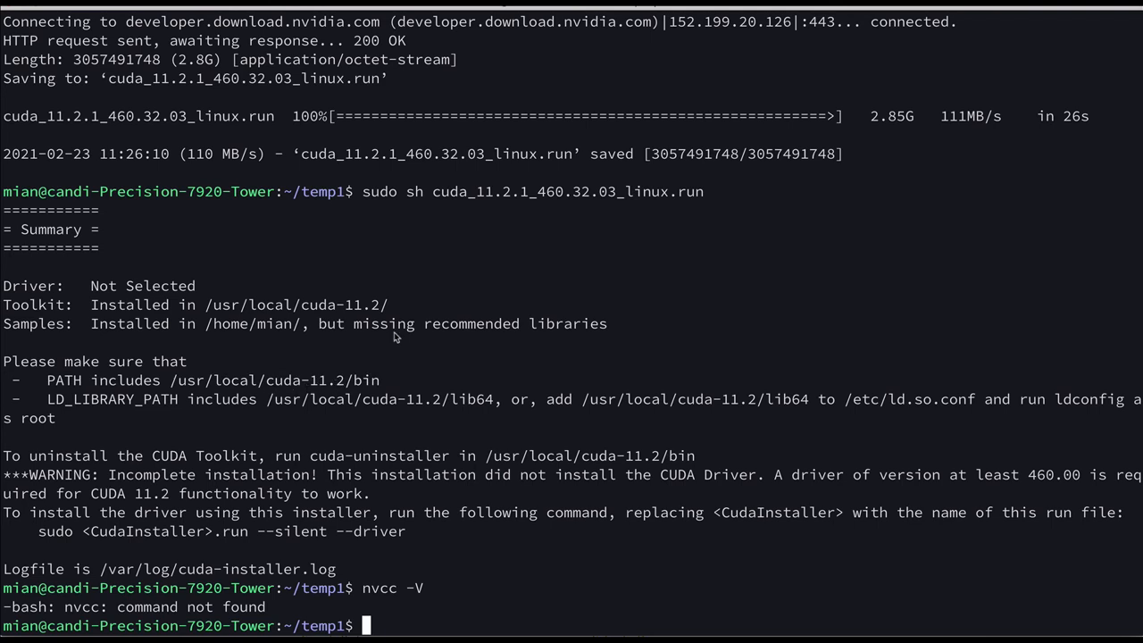
{"action": "type", "text": "sudo nano /etc/profile.d/cuda.sh"}
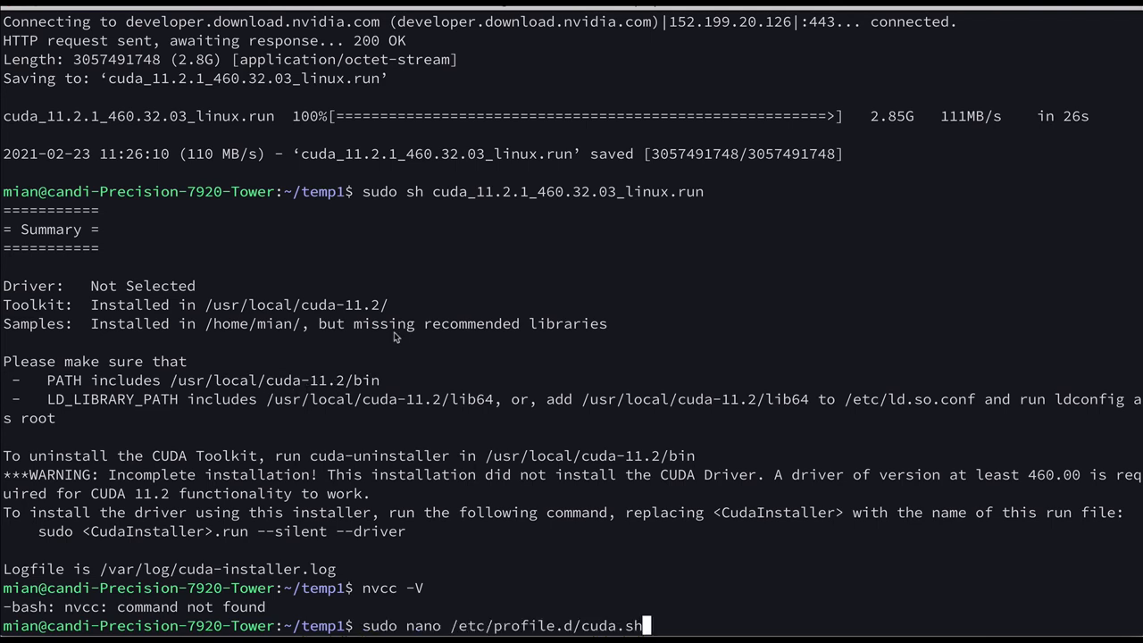
Create /etc/profile.d/cuda.sh in nano with PATH and CUDADIR exports pointing at /usr/local/cuda-11.2
{"action": "key", "text": "Left"}
{"action": "key", "text": "Left"}
{"action": "key", "text": "Left"}
{"action": "key", "text": "Right"}
{"action": "key", "text": "Right"}
{"action": "key", "text": "Right"}
{"action": "key", "text": "Right"}
{"action": "key", "text": "Right"}
{"action": "key", "text": "Right"}
{"action": "key", "text": "Return"}
{"action": "type", "text": "i"}
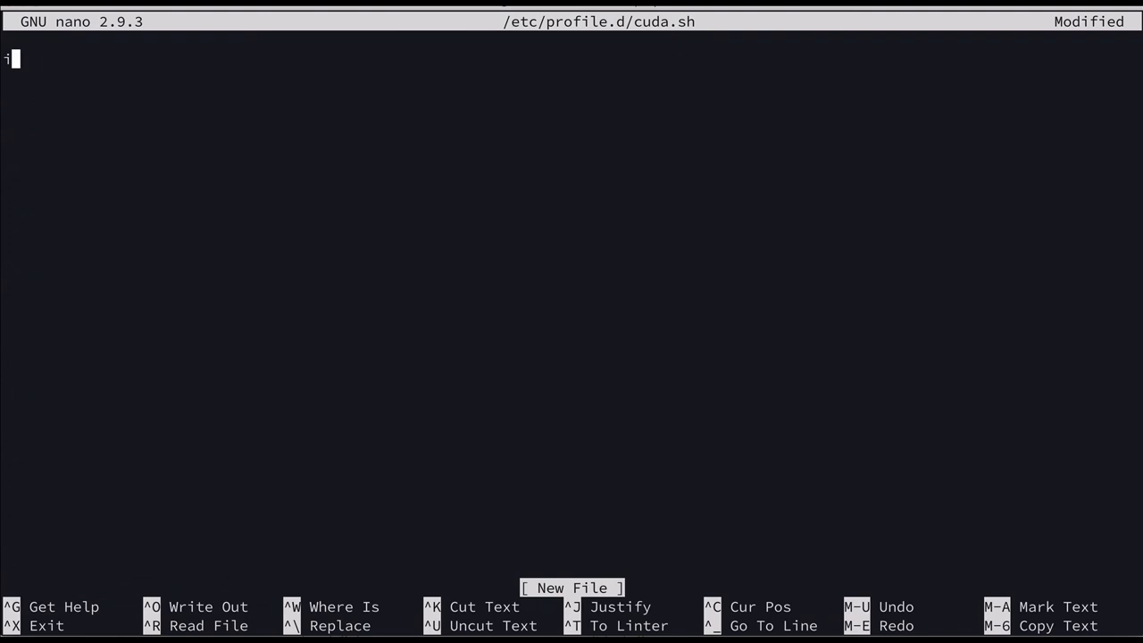
{"action": "type", "text": "export PATH=/usr/local/cuda/bin:$PATH export CUDADIR=/usr/local/cuda"}
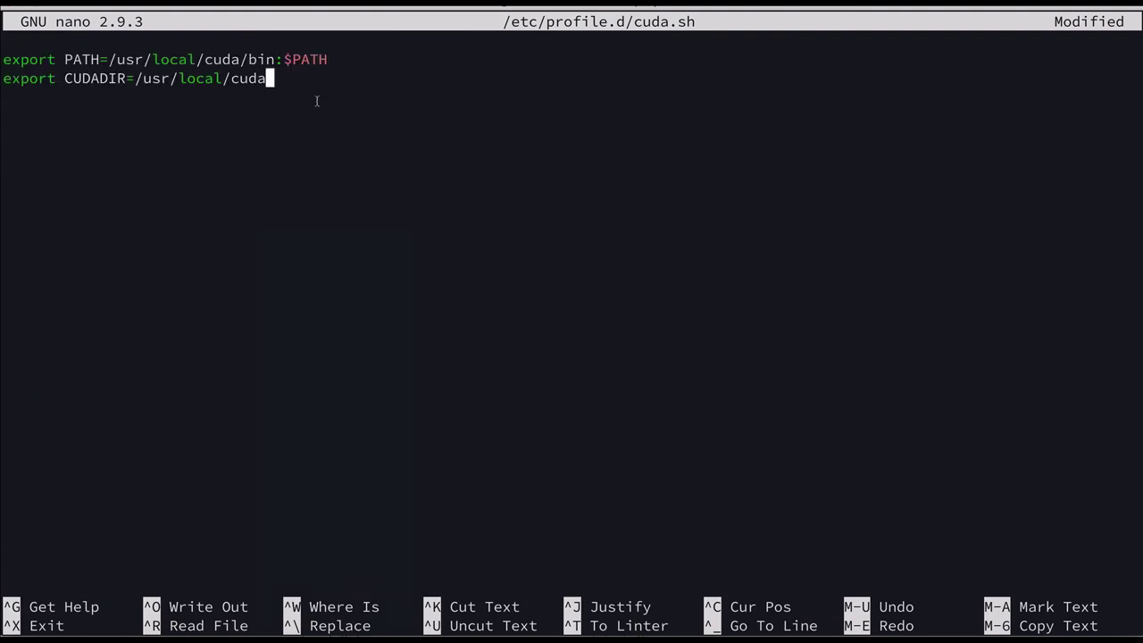
{"action": "key", "text": "Up"}
{"action": "key", "text": "Left"}
{"action": "key", "text": "Left"}
{"action": "key", "text": "Left"}
{"action": "key", "text": "Left"}
{"action": "key", "text": "Left"}
{"action": "key", "text": "Left"}
{"action": "key", "text": "Left"}
{"action": "key", "text": "Right"}
{"action": "key", "text": "Right"}
{"action": "key", "text": "Right"}
{"action": "key", "text": "Right"}
{"action": "key", "text": "Right"}
{"action": "key", "text": "Right"}
{"action": "type", "text": "-11.2"}
{"action": "key", "text": "Down"}
{"action": "key", "text": "Left"}
{"action": "key", "text": "Left"}
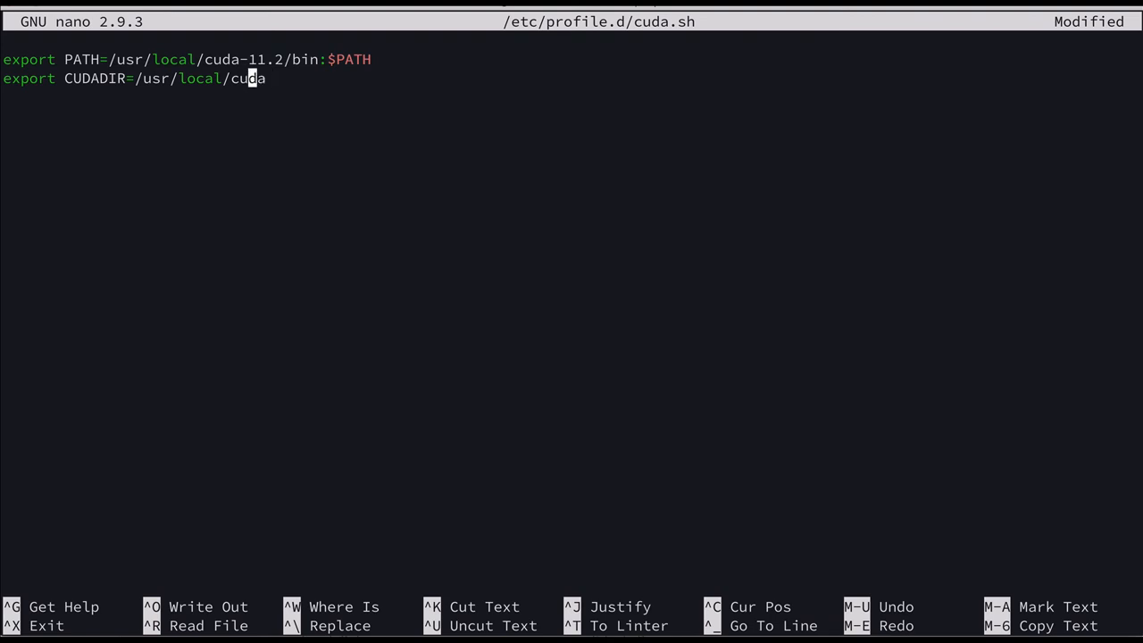
{"action": "key", "text": "Left"}
{"action": "key", "text": "Left"}
{"action": "key", "text": "Left"}
{"action": "key", "text": "Left"}
{"action": "key", "text": "Left"}
{"action": "key", "text": "Left"}
{"action": "key", "text": "Left"}
{"action": "key", "text": "Left"}
{"action": "key", "text": "Left"}
{"action": "key", "text": "Left"}
{"action": "key", "text": "Left"}
{"action": "key", "text": "Right"}
{"action": "key", "text": "Right"}
{"action": "key", "text": "Right"}
{"action": "key", "text": "Right"}
{"action": "key", "text": "Right"}
{"action": "key", "text": "Right"}
{"action": "key", "text": "Right"}
{"action": "key", "text": "Right"}
{"action": "key", "text": "Right"}
{"action": "key", "text": "Right"}
{"action": "key", "text": "Right"}
{"action": "key", "text": "Right"}
{"action": "key", "text": "Right"}
{"action": "type", "text": "-"}
{"action": "type", "text": "11.2"}
Review the PATH and CUDADIR lines, then save cuda.sh and exit nano
{"action": "key", "text": "Up"}
{"action": "key", "text": "Left"}
{"action": "key", "text": "Left"}
{"action": "key", "text": "Left"}
{"action": "key", "text": "Right"}
{"action": "key", "text": "Right"}
{"action": "key", "text": "Right"}
{"action": "key", "text": "Right"}
{"action": "key", "text": "Right"}
{"action": "key", "text": "Right"}
{"action": "key", "text": "Right"}
{"action": "key", "text": "Left"}
{"action": "key", "text": "Left"}
{"action": "key", "text": "Right"}
{"action": "key", "text": "Right"}
{"action": "key", "text": "Right"}
{"action": "key", "text": "Right"}
{"action": "key", "text": "Right"}
{"action": "key", "text": "Right"}
{"action": "key", "text": "Left"}
{"action": "key", "text": "Left"}
{"action": "key", "text": "Right"}
{"action": "key", "text": "Left"}
{"action": "key", "text": "Left"}
{"action": "key", "text": "Right"}
{"action": "key", "text": "Right"}
{"action": "key", "text": "Left"}
{"action": "key", "text": "Left"}
{"action": "key", "text": "Left"}
{"action": "key", "text": "Left"}
{"action": "key", "text": "Left"}
{"action": "key", "text": "Left"}
{"action": "key", "text": "Left"}
{"action": "key", "text": "Left"}
{"action": "key", "text": "Left"}
{"action": "key", "text": "Left"}
{"action": "key", "text": "Left"}
{"action": "key", "text": "Right"}
{"action": "key", "text": "Right"}
{"action": "key", "text": "Right"}
{"action": "key", "text": "Right"}
{"action": "key", "text": "Right"}
{"action": "key", "text": "Right"}
{"action": "key", "text": "Right"}
{"action": "key", "text": "Right"}
{"action": "key", "text": "Right"}
{"action": "key", "text": "Right"}
{"action": "key", "text": "Right"}
{"action": "key", "text": "Down"}
{"action": "key", "text": "ctrl+x"}
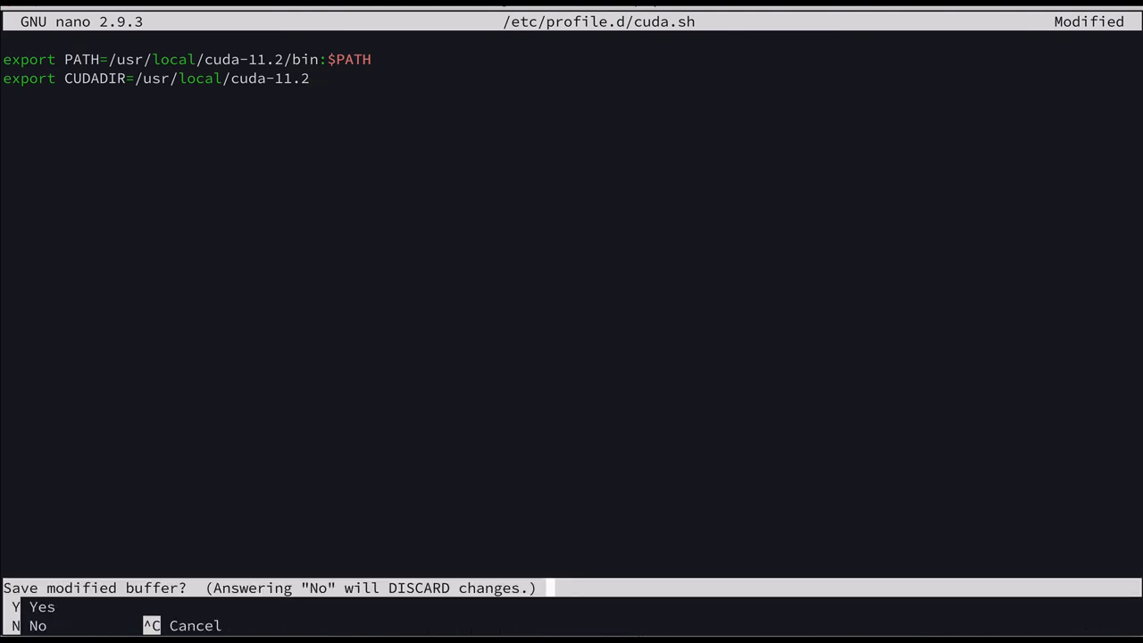
{"action": "key", "text": "y"}
{"action": "key", "text": "Return"}
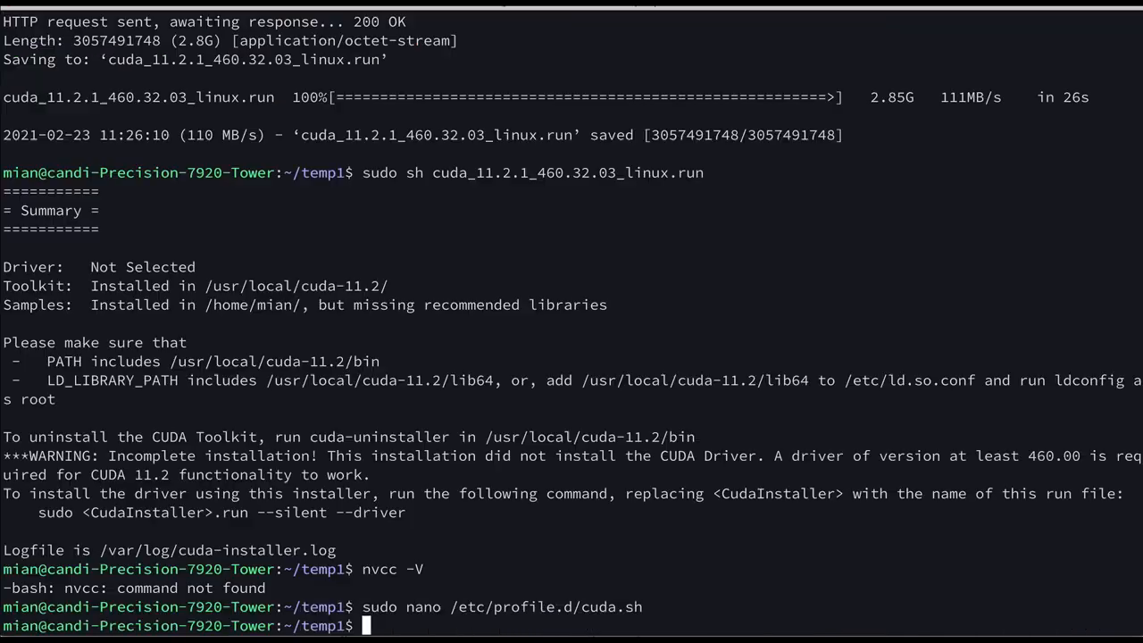
Run 'sudo chmod +x /etc/profile.d/cuda.sh' and paste the 'sudo nano /etc/ld.so.conf.d/cuda.conf' command
{"action": "key", "text": "Up"}
{"action": "key", "text": "Return"}
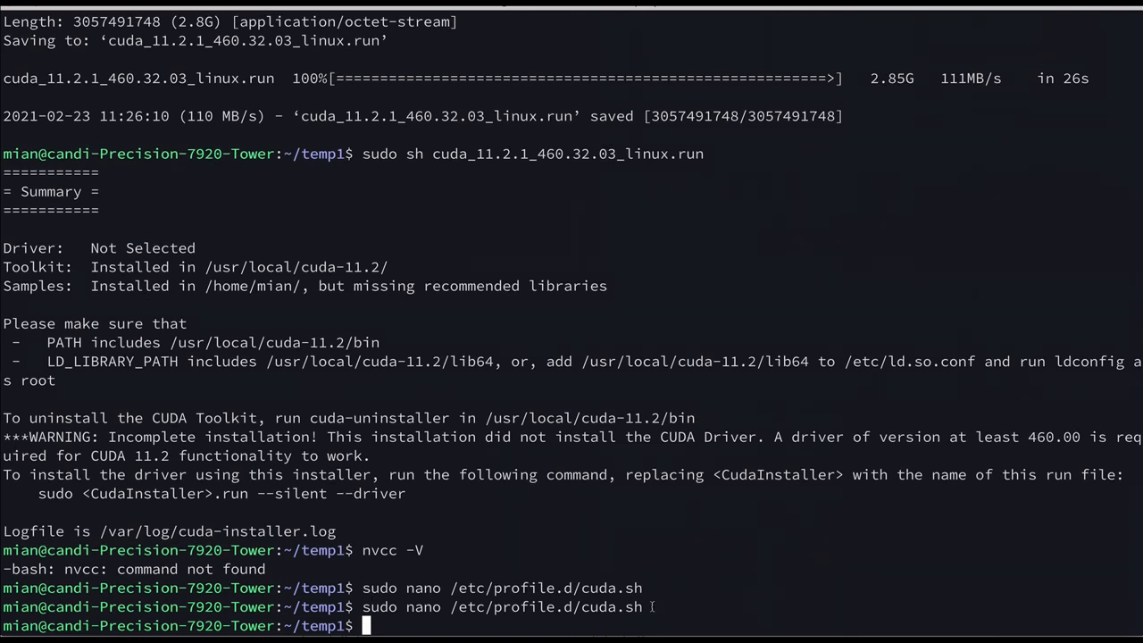
{"action": "left_click_drag", "start_coordinate": [643, 607], "coordinate": [468, 607]}
{"action": "left_click", "coordinate": [488, 619]}
{"action": "key", "text": "ctrl+shift+v"}
{"action": "key", "text": "Return"}
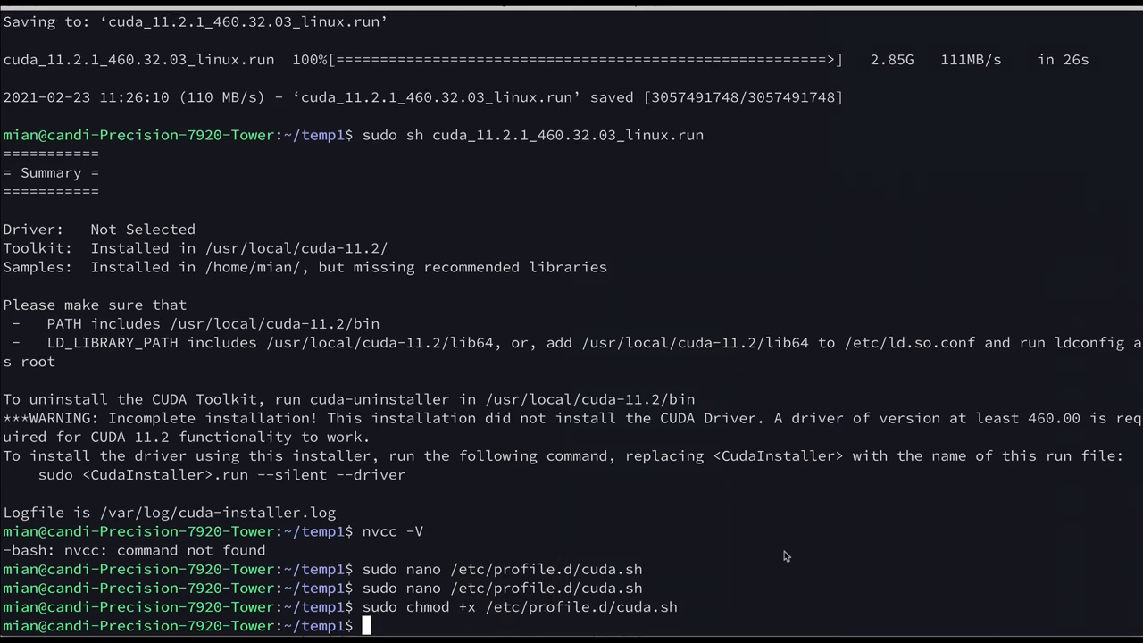
{"action": "key", "text": "ctrl+shift+v"}
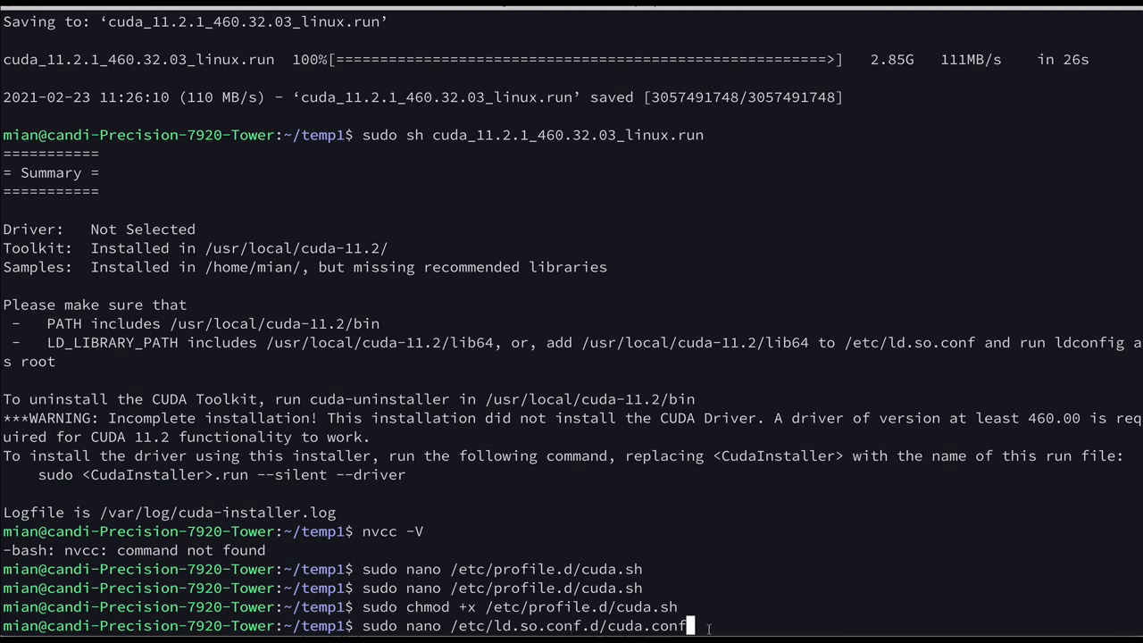
Write /usr/local/cuda-11.2/lib64 into /etc/ld.so.conf.d/cuda.conf and save it
{"action": "key", "text": "Return"}
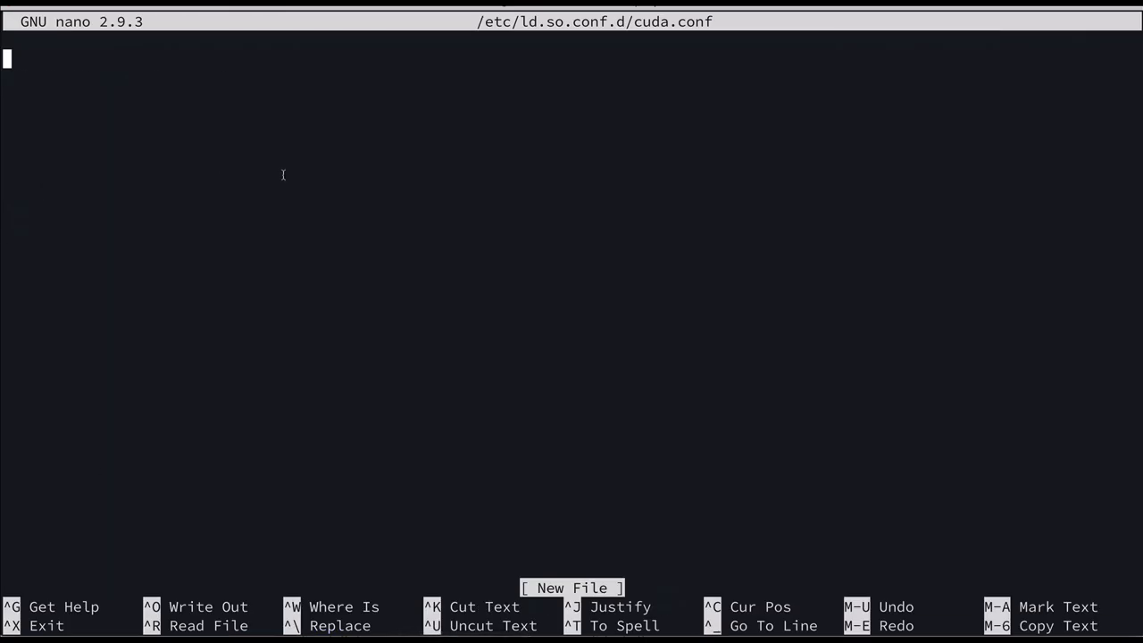
{"action": "right_click", "coordinate": [209, 136]}
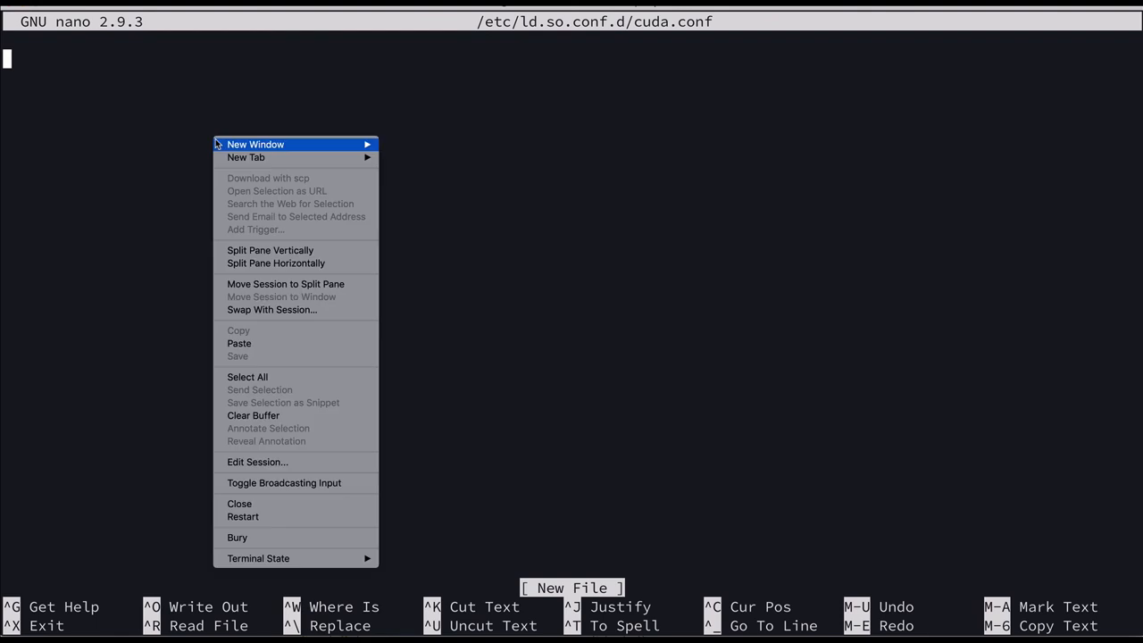
{"action": "left_click", "coordinate": [280, 342]}
{"action": "key", "text": "Left"}
{"action": "key", "text": "Left"}
{"action": "key", "text": "Left"}
{"action": "key", "text": "Left"}
{"action": "key", "text": "Left"}
{"action": "key", "text": "Left"}
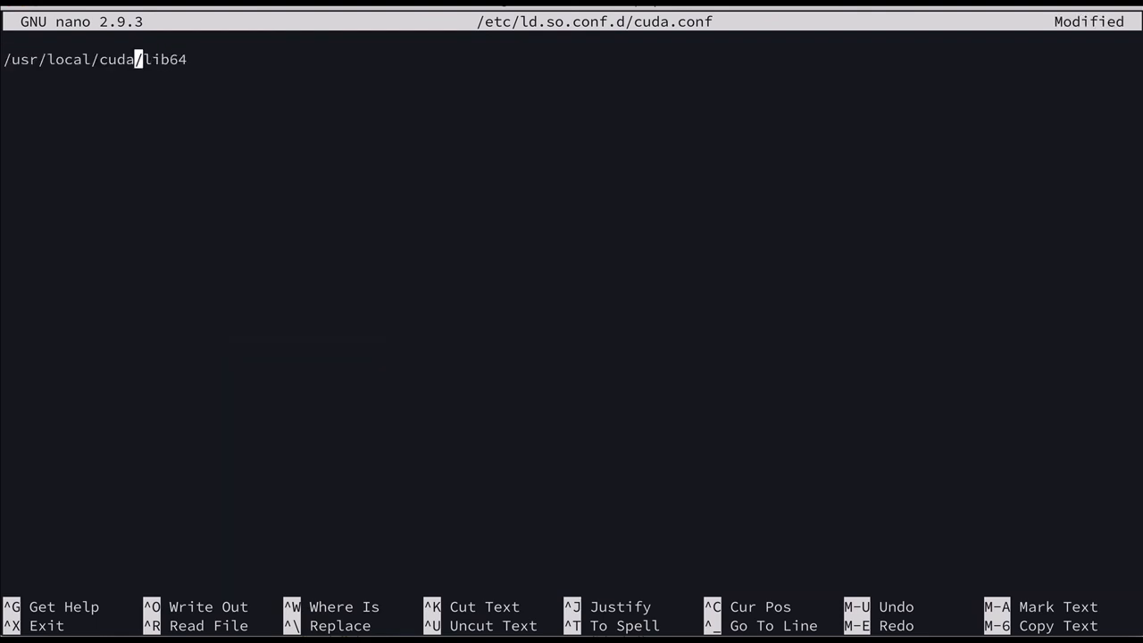
{"action": "type", "text": "-11."}
{"action": "type", "text": "2"}
{"action": "key", "text": "ctrl+x"}
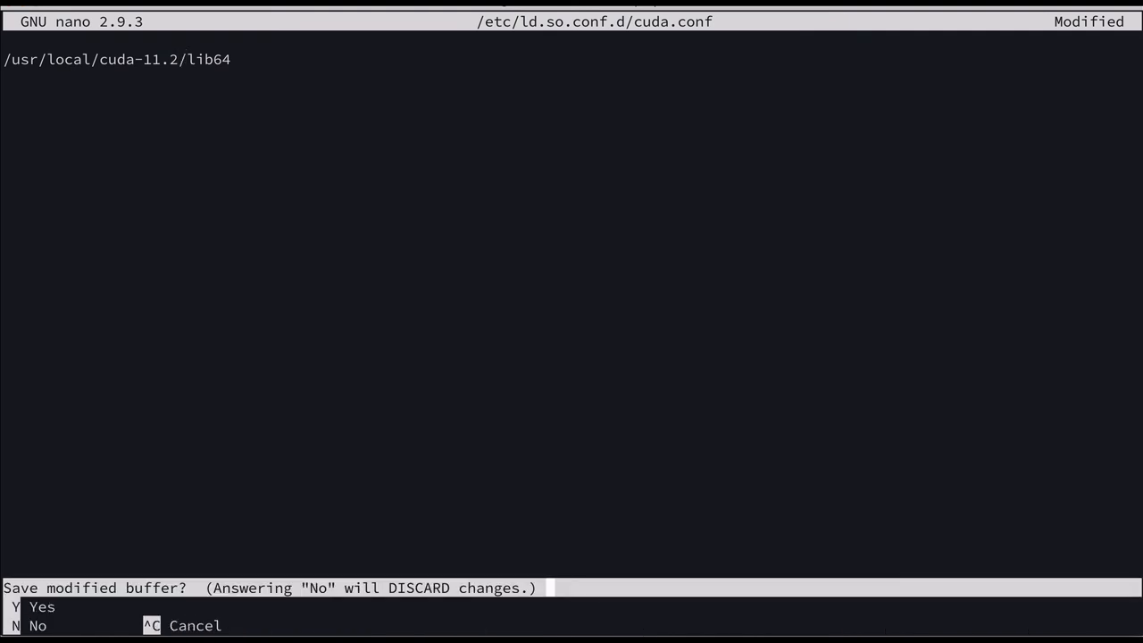
{"action": "key", "text": "y"}
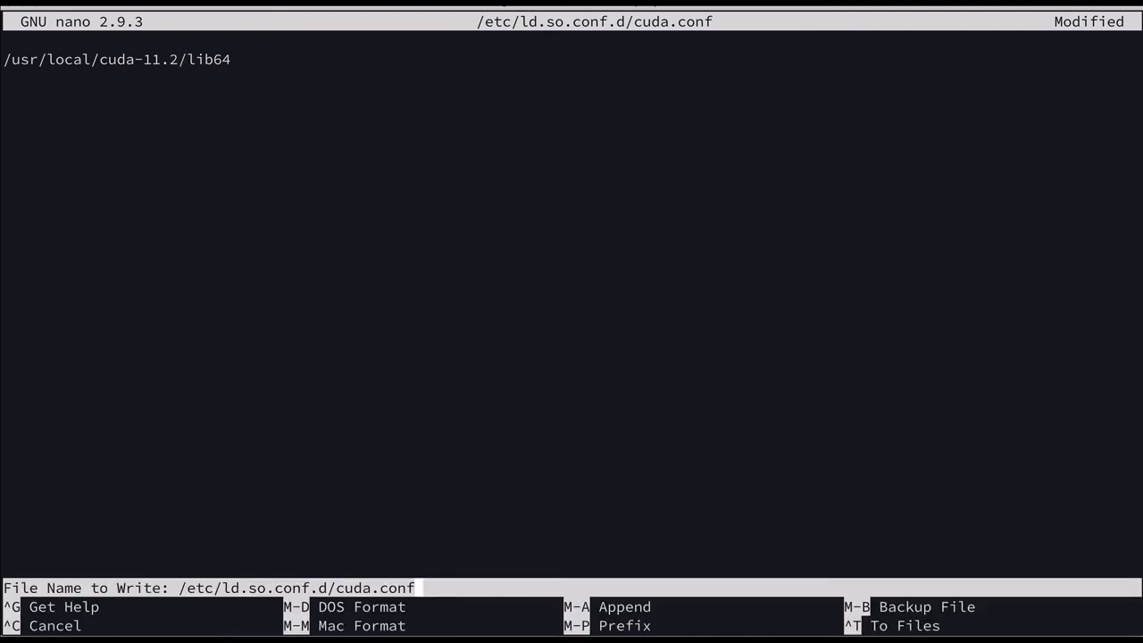
{"action": "key", "text": "Return"}
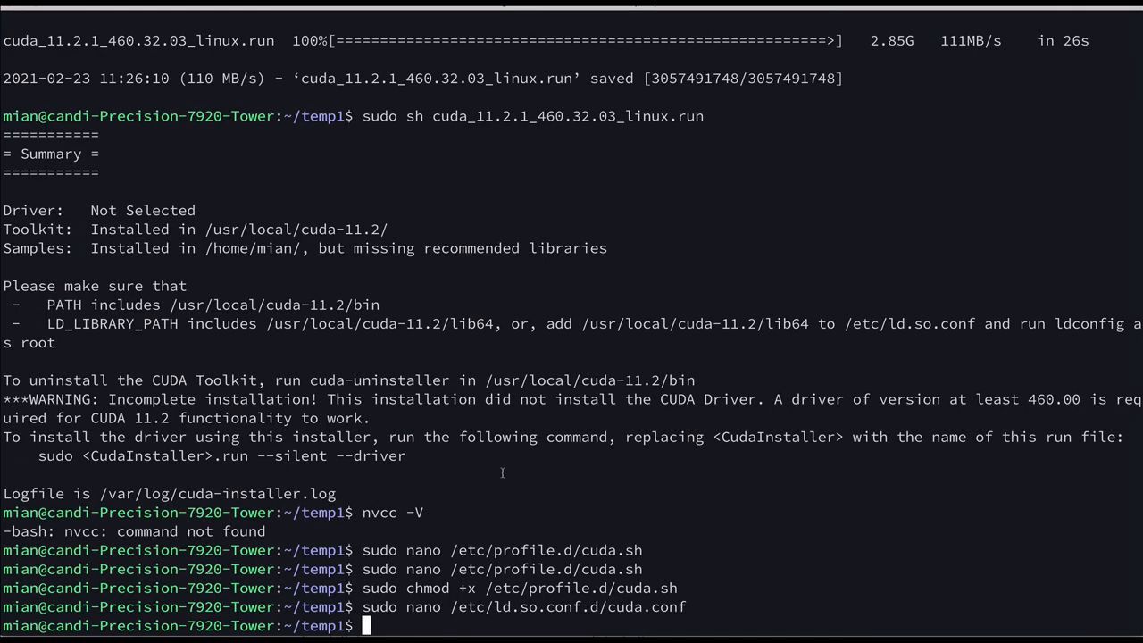
{"action": "type", "text": "sudo ldconfig"}
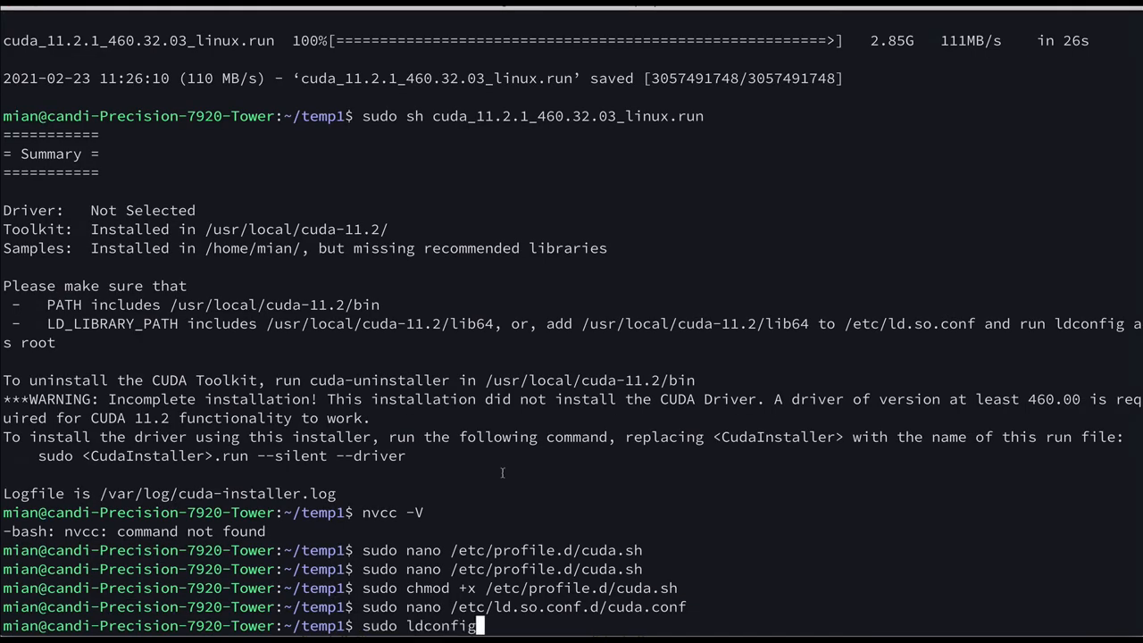
Run sudo ldconfig, list logged-in users with last | grep "logged", and type exit
{"action": "key", "text": "Return"}
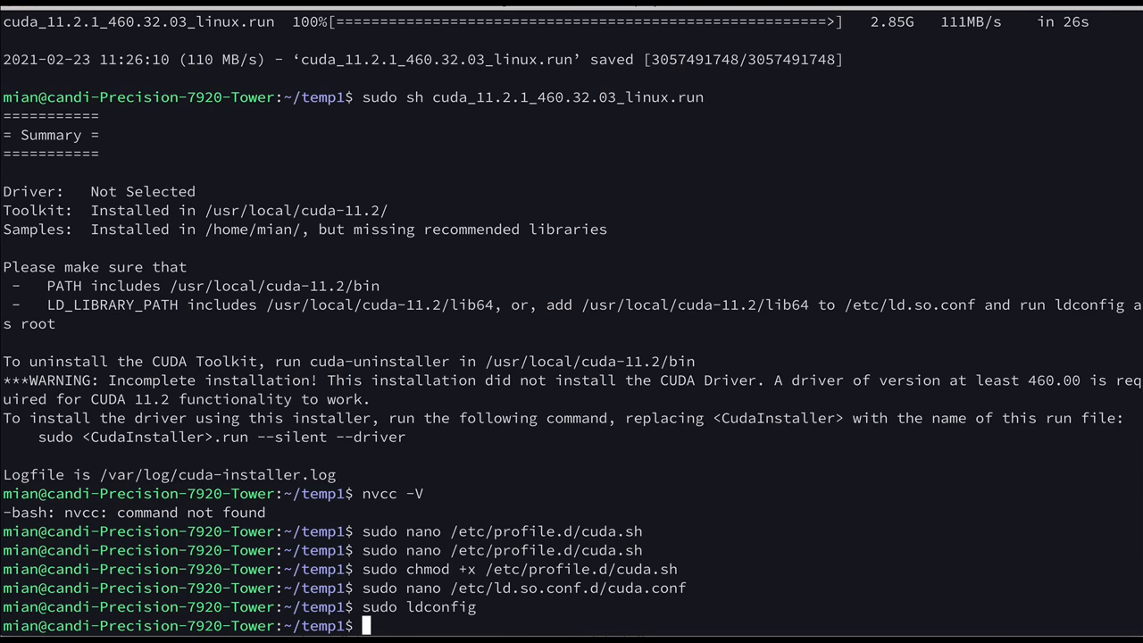
{"action": "type", "text": "last | grep \"logged\""}
{"action": "key", "text": "Return"}
{"action": "type", "text": "sourc"}
{"action": "key", "text": "BackSpace"}
{"action": "key", "text": "BackSpace"}
{"action": "key", "text": "BackSpace"}
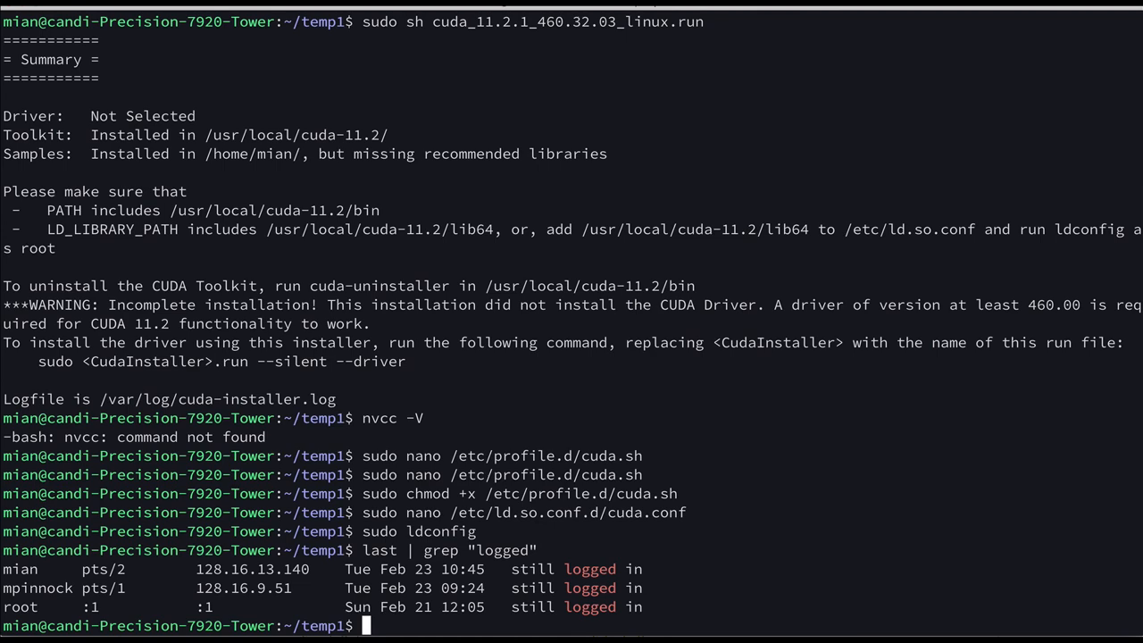
{"action": "type", "text": "exit"}
Exit, reconnect with ssh pt6, and confirm nvcc -V reports release 11.2, V11.2.142
{"action": "key", "text": "Return"}
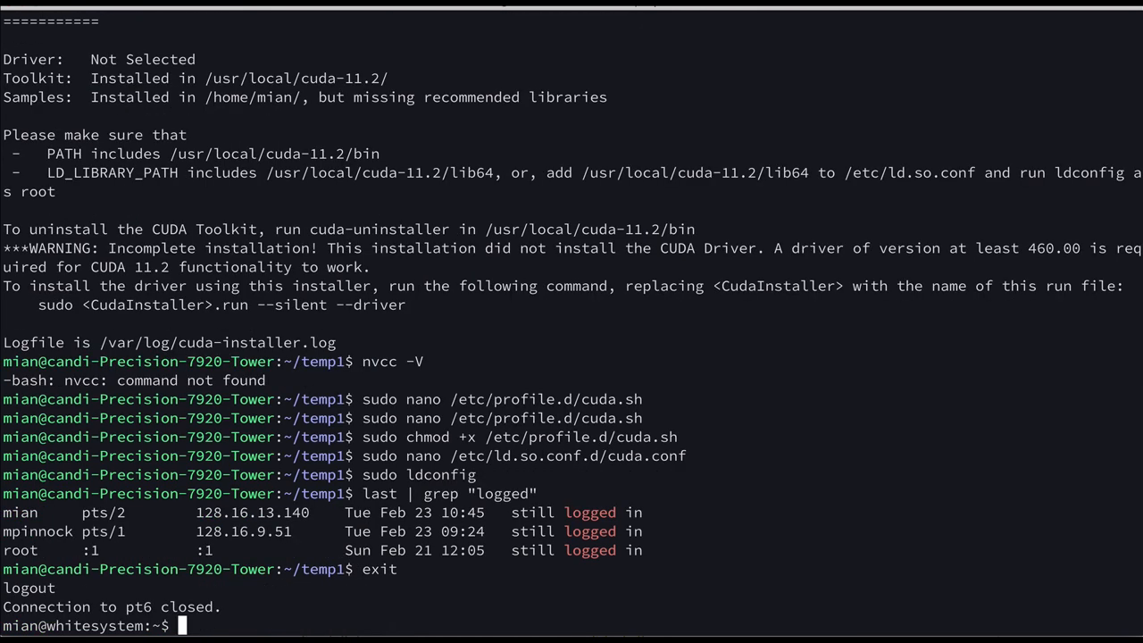
{"action": "type", "text": "ssh pt6"}
{"action": "key", "text": "Return"}
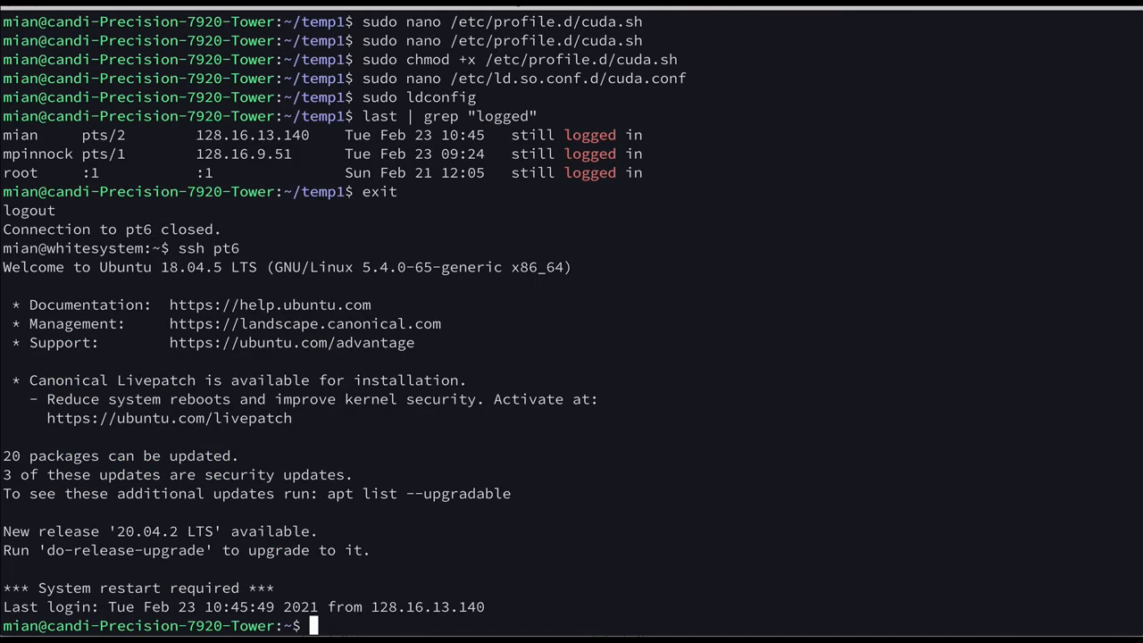
{"action": "type", "text": "nv"}
{"action": "type", "text": "cc -"}
{"action": "type", "text": "V"}
{"action": "key", "text": "Return"}
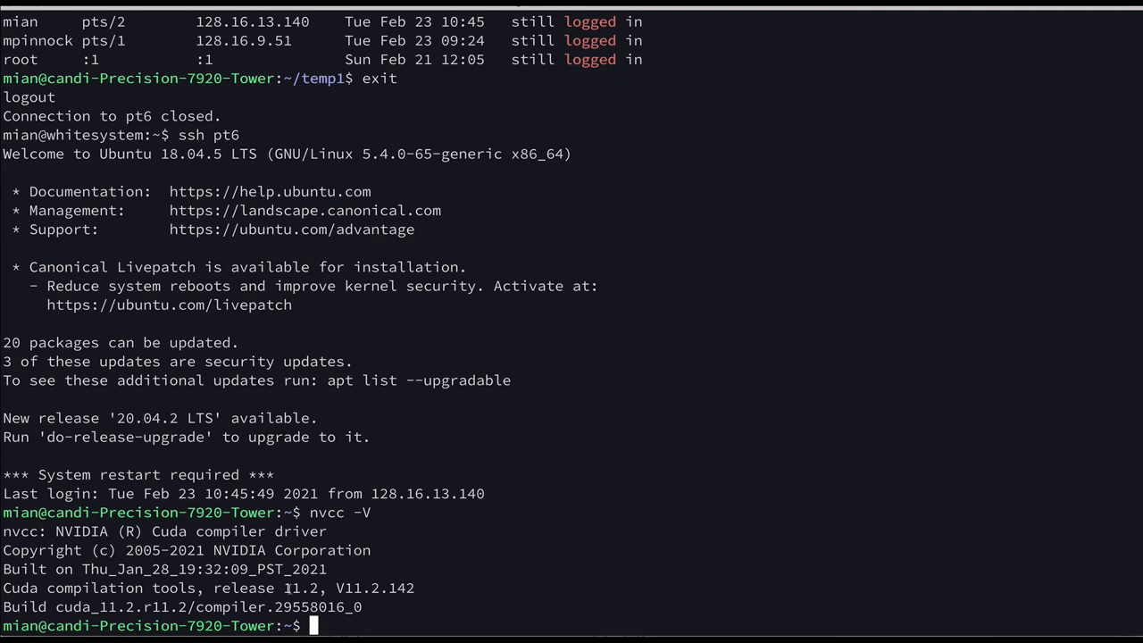
{"action": "left_click_drag", "start_coordinate": [284, 588], "coordinate": [418, 588]}
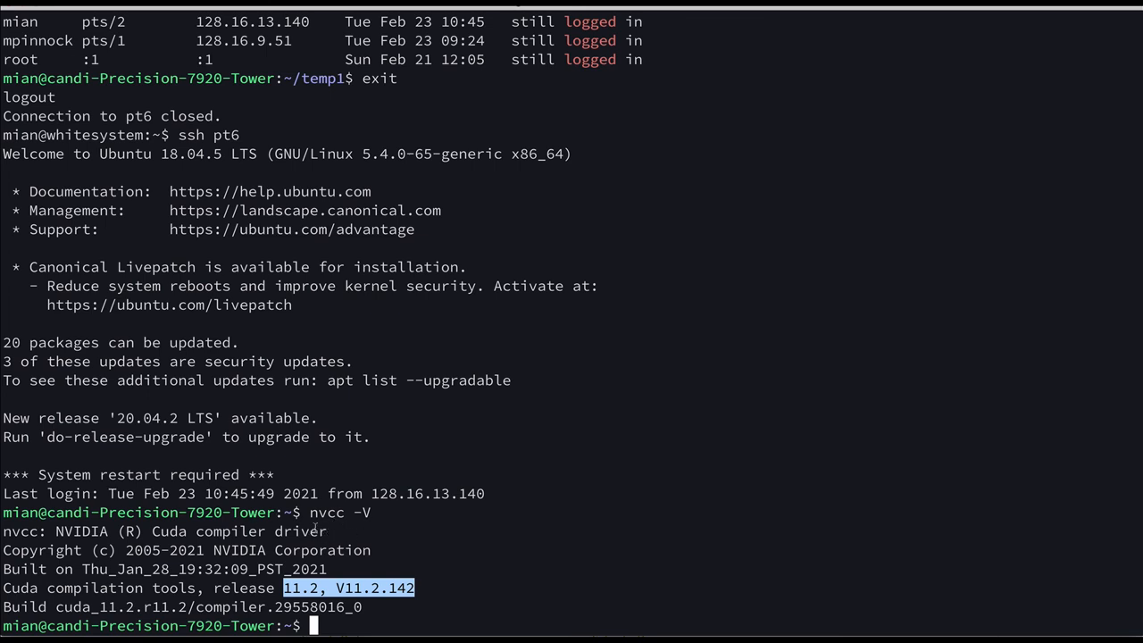
{"action": "left_click_drag", "start_coordinate": [5, 531], "coordinate": [415, 607]}
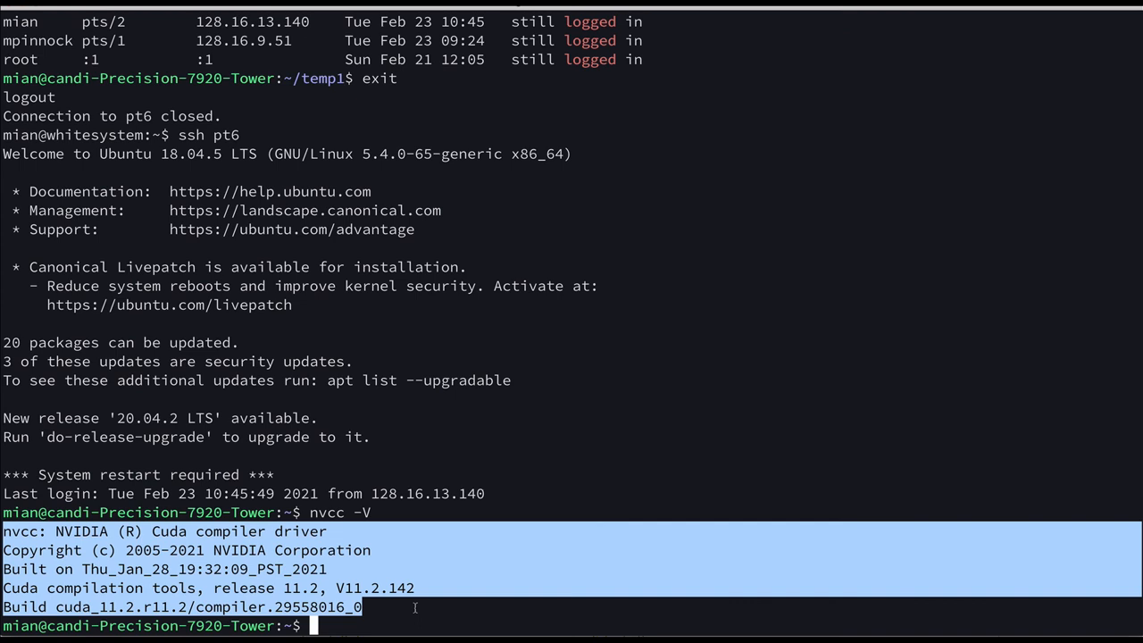